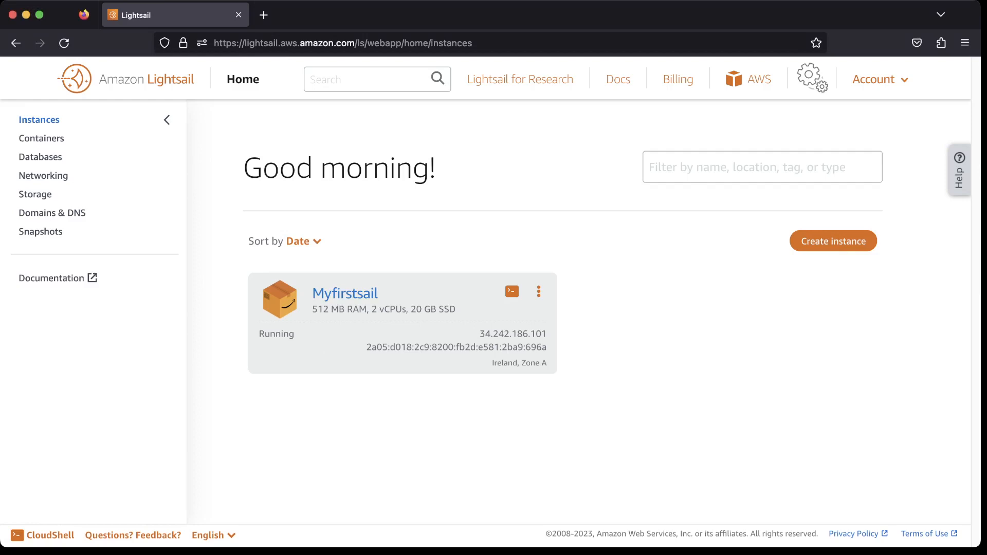
Go to the Containers section and start creating a new container service.
click(42, 138)
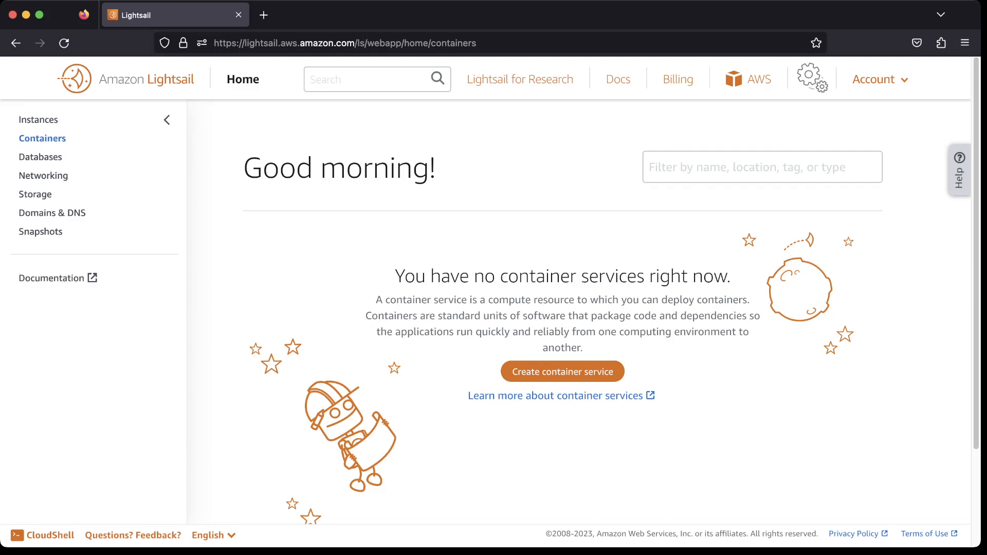
click(562, 372)
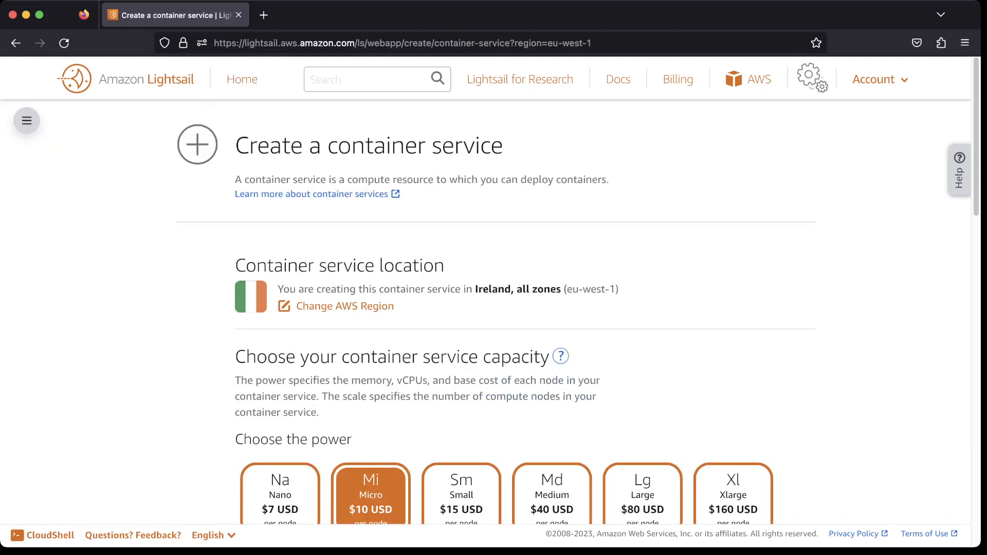
scroll(497, 320, down, 2)
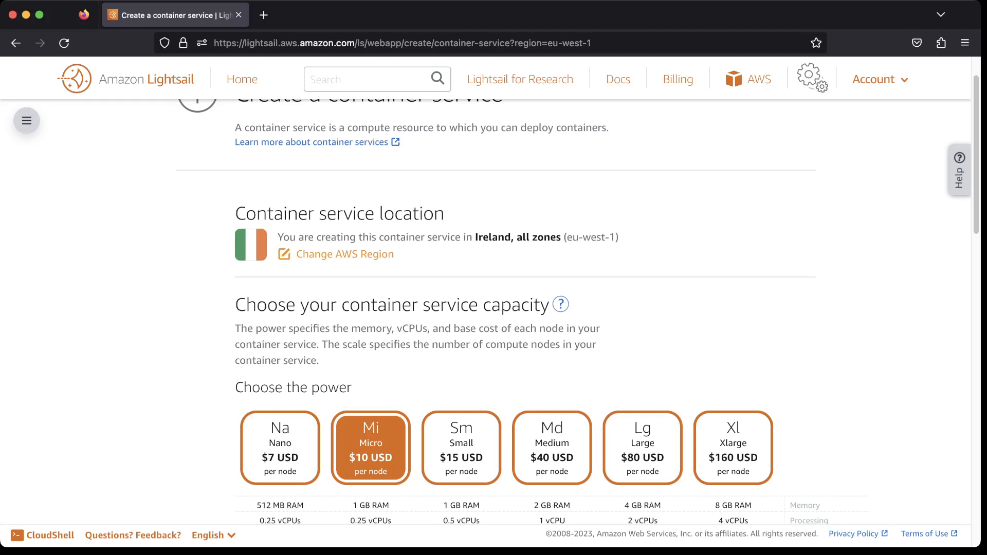
Open the container service location selector and review the available AWS Regions.
click(344, 254)
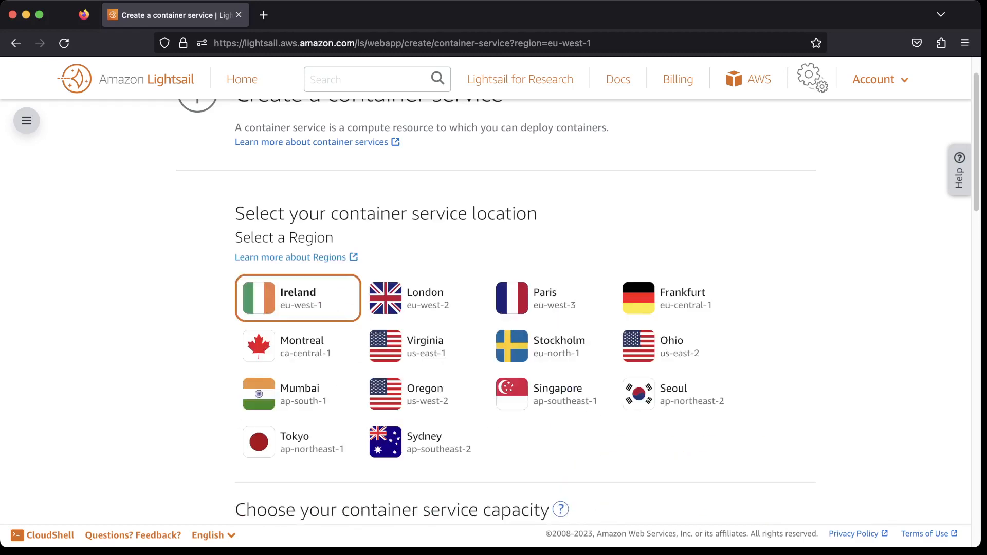
scroll(494, 308, down, 8)
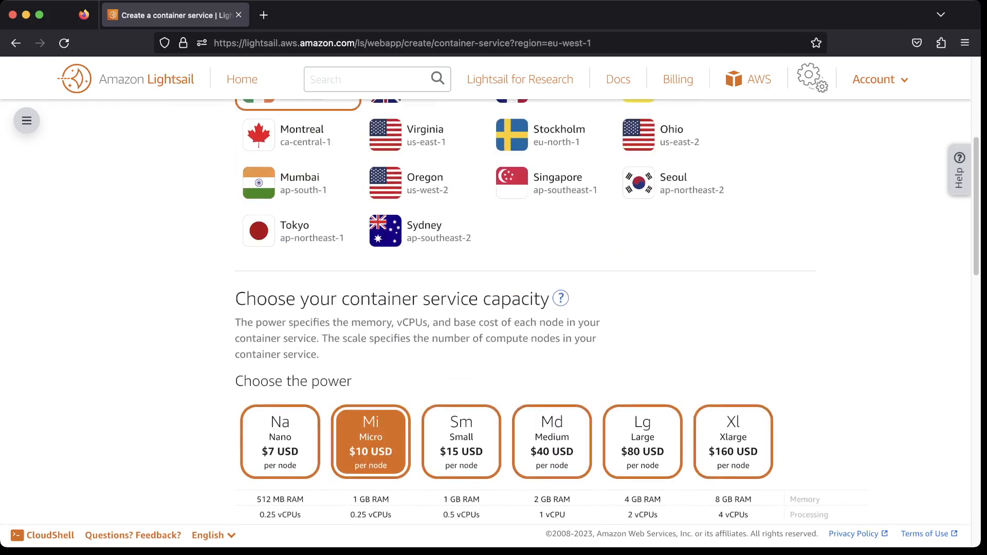
scroll(494, 309, up, 3)
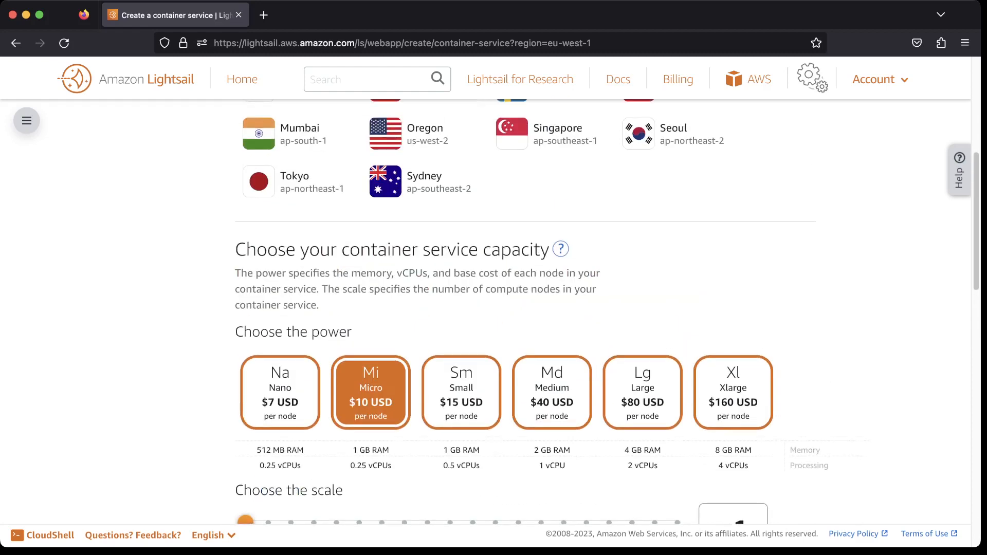
scroll(493, 308, down, 1)
scroll(494, 308, down, 1)
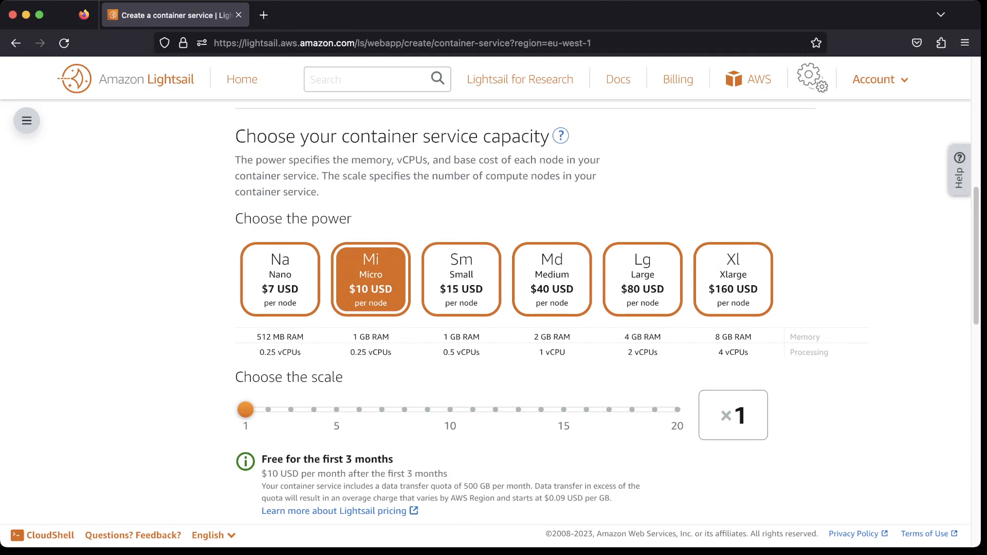
Compare the container power options and choose the Nano power.
click(280, 280)
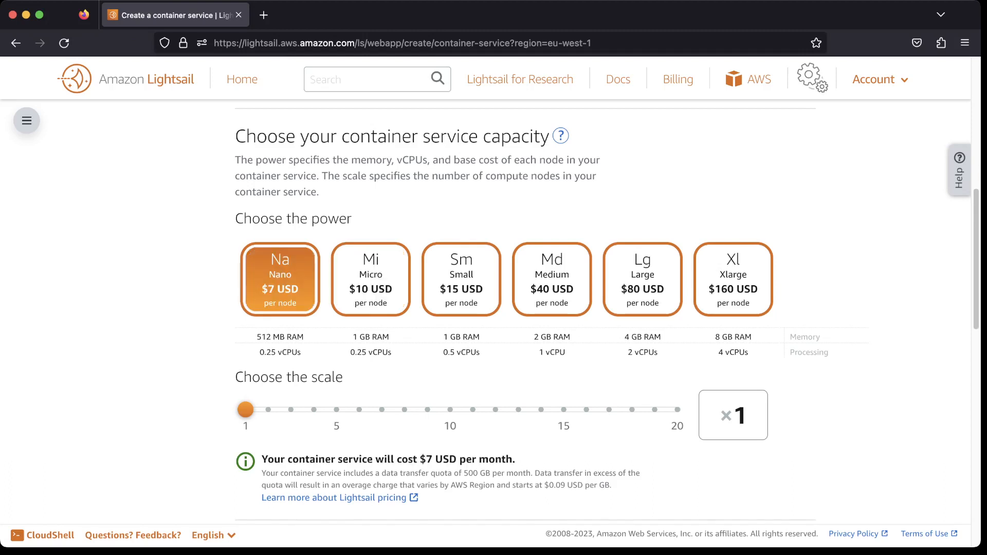
click(370, 279)
click(461, 279)
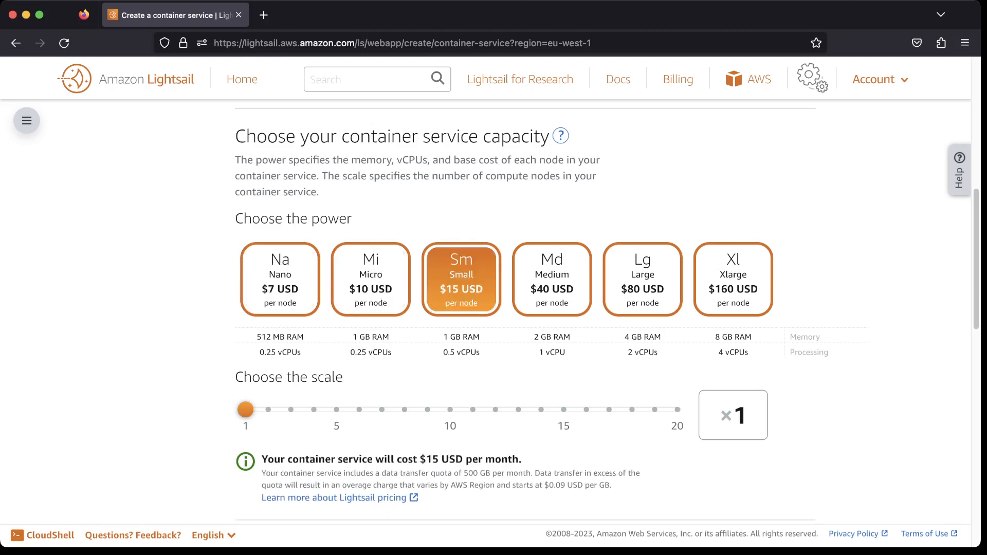
click(733, 279)
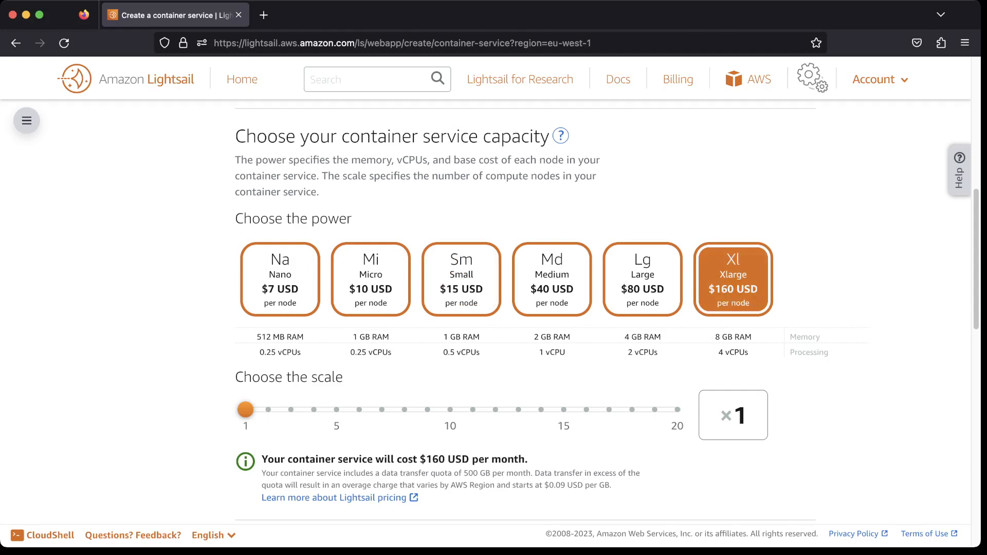
drag(715, 337, 748, 353)
click(719, 353)
click(748, 352)
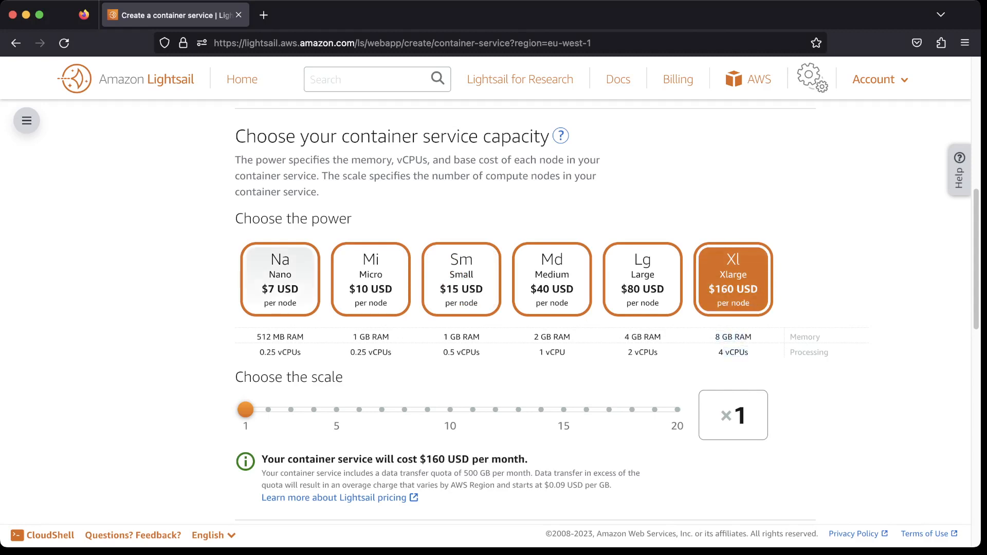
click(280, 280)
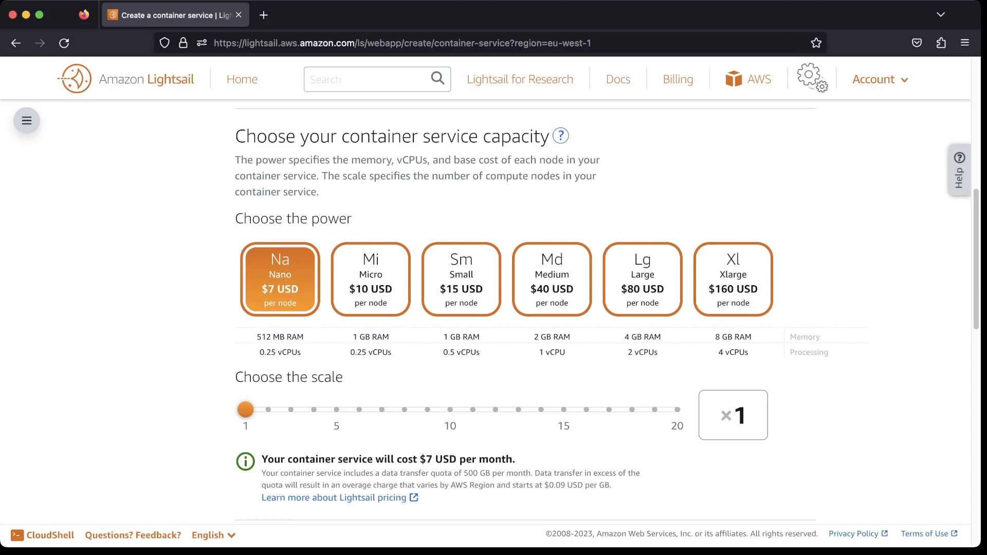
Slide the scale across its full range to compare costs, returning it to 1 node.
scroll(494, 309, down, 3)
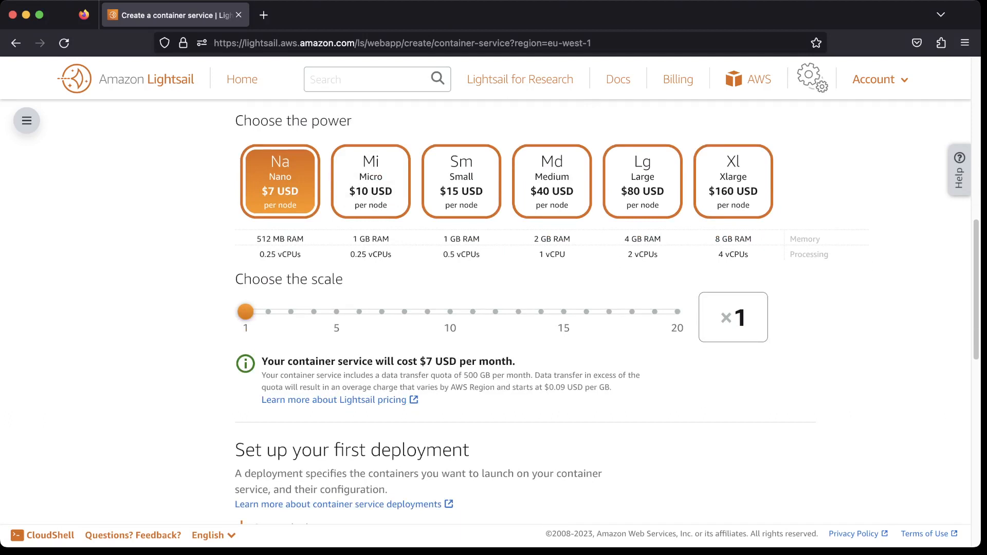
mouse_move(246, 312)
mouse_down()
mouse_move(268, 312)
mouse_move(246, 312)
mouse_up()
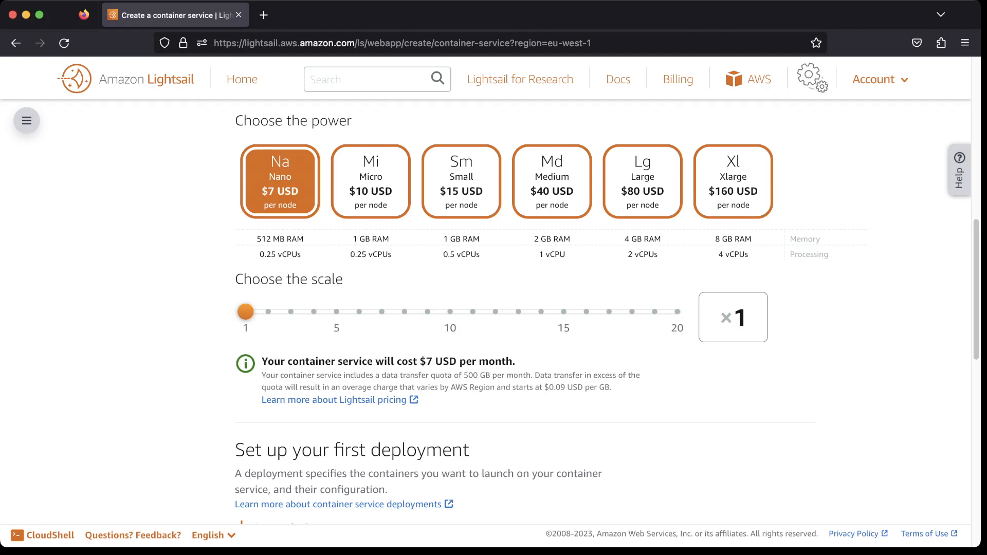
drag(246, 312, 678, 311)
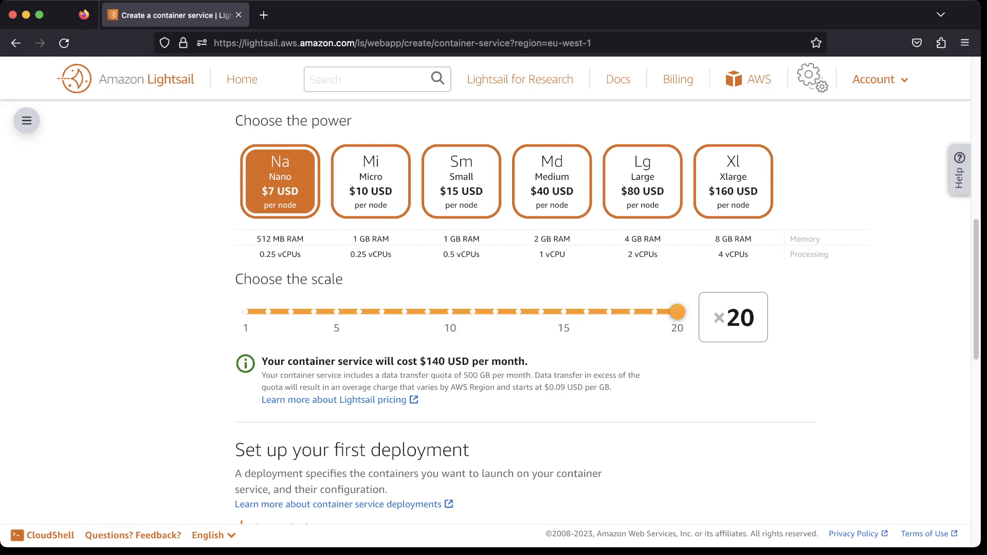
drag(677, 312, 245, 312)
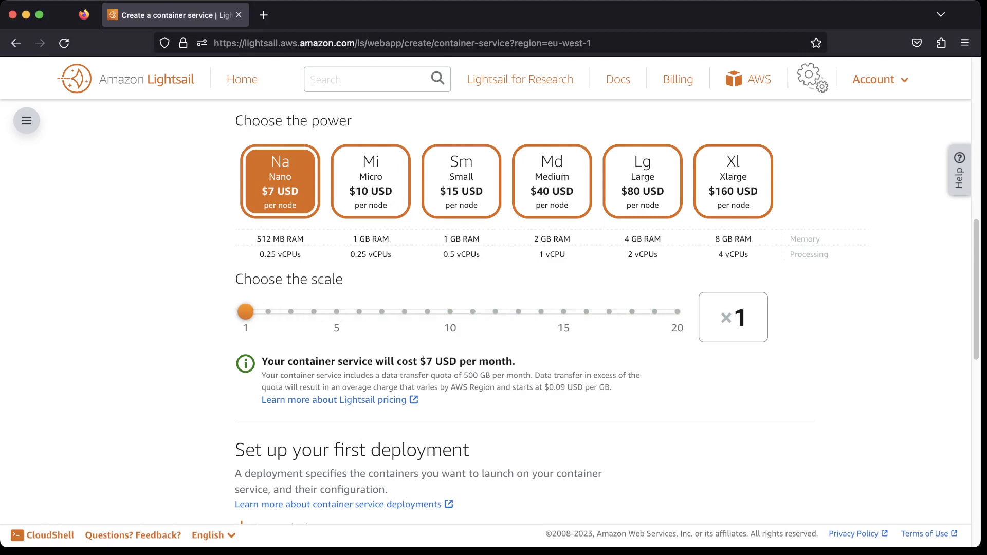
Read the monthly cost and data transfer quota note for the chosen capacity.
scroll(494, 309, up, 1)
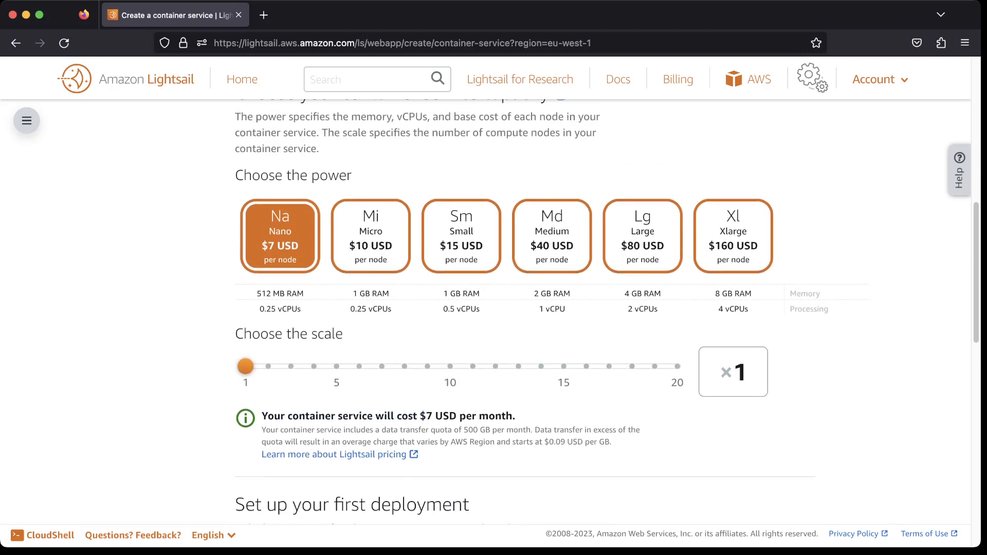
scroll(494, 309, down, 5)
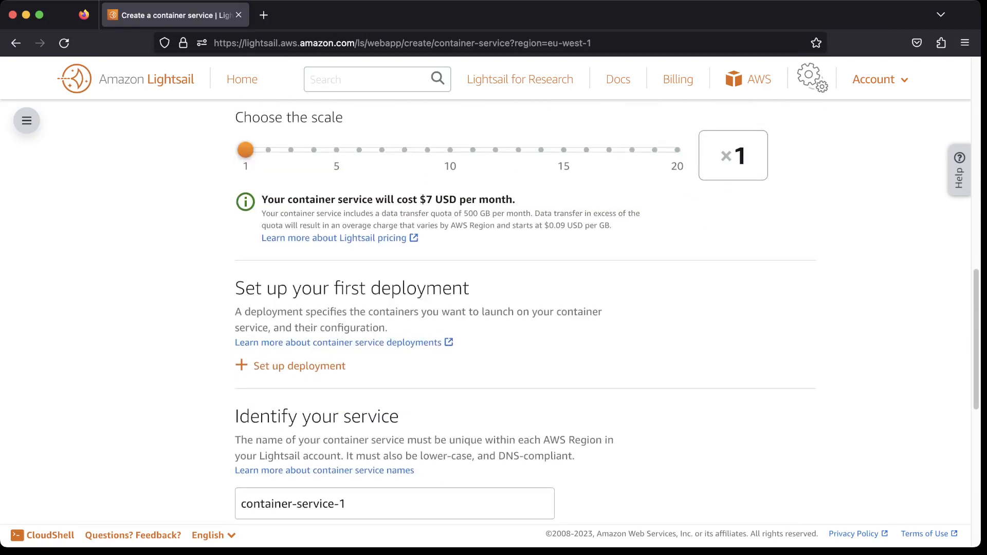
scroll(449, 322, down, 1)
scroll(449, 323, up, 3)
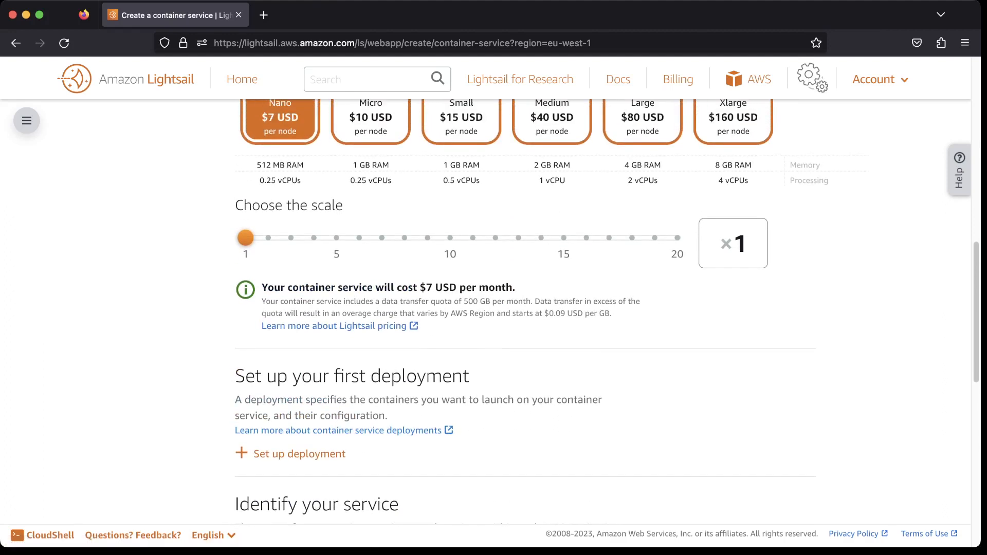
double_click(430, 288)
click(430, 287)
scroll(429, 288, down, 1)
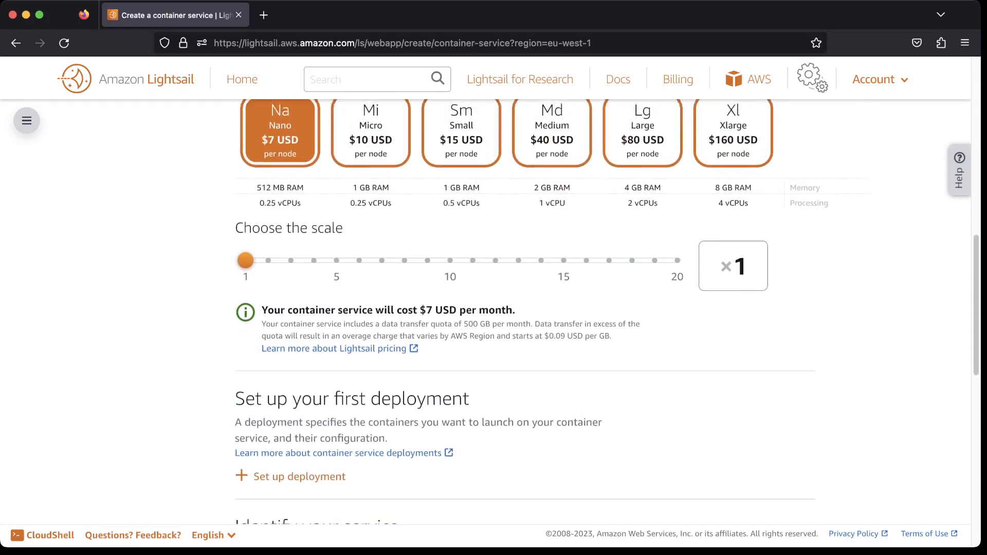
scroll(470, 264, up, 2)
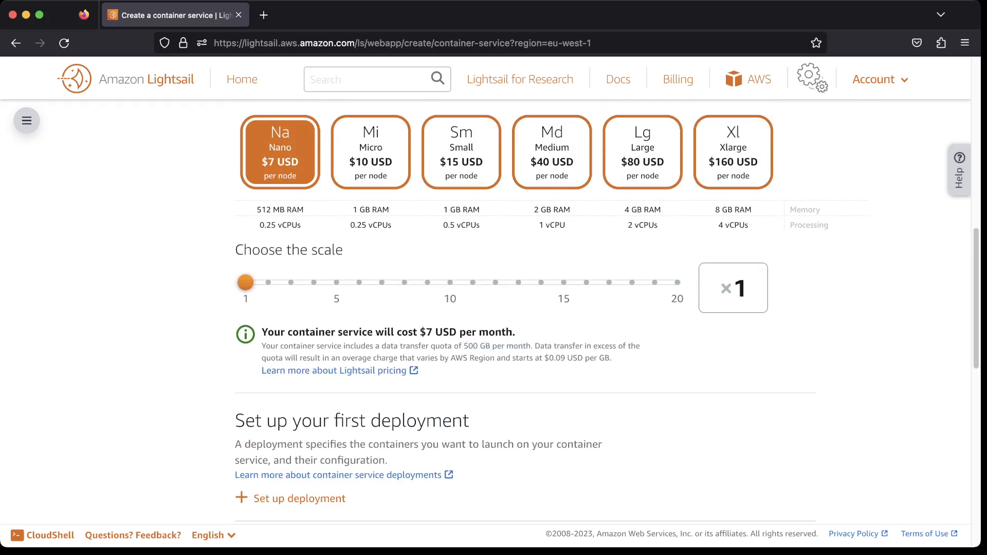
drag(285, 357, 426, 358)
click(426, 358)
scroll(605, 311, down, 2)
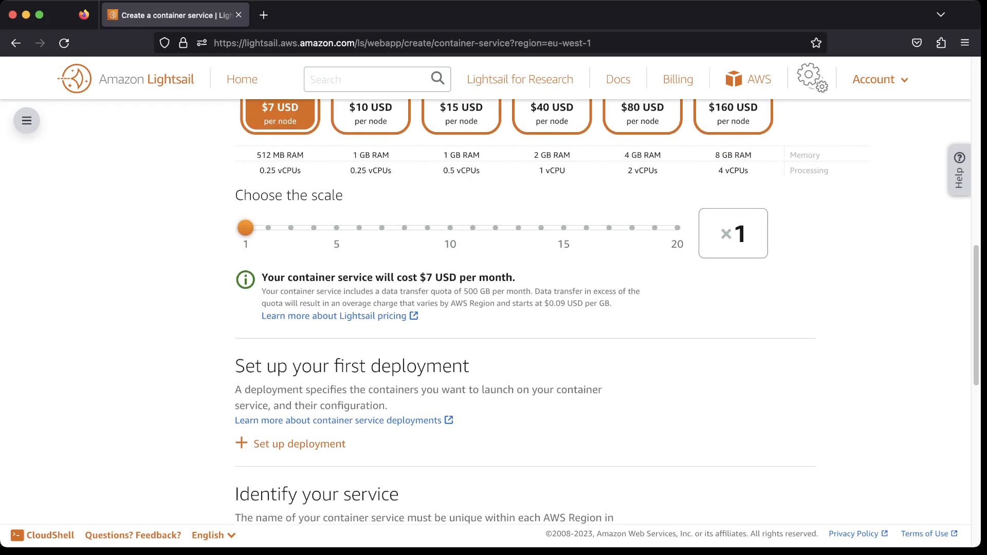
Open the setup for the first deployment.
scroll(532, 312, down, 3)
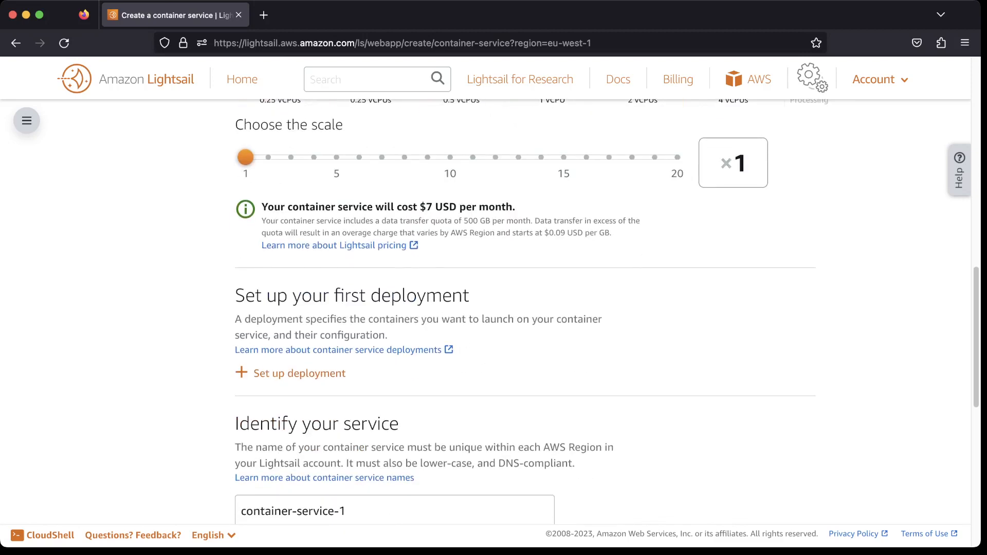
scroll(532, 311, down, 3)
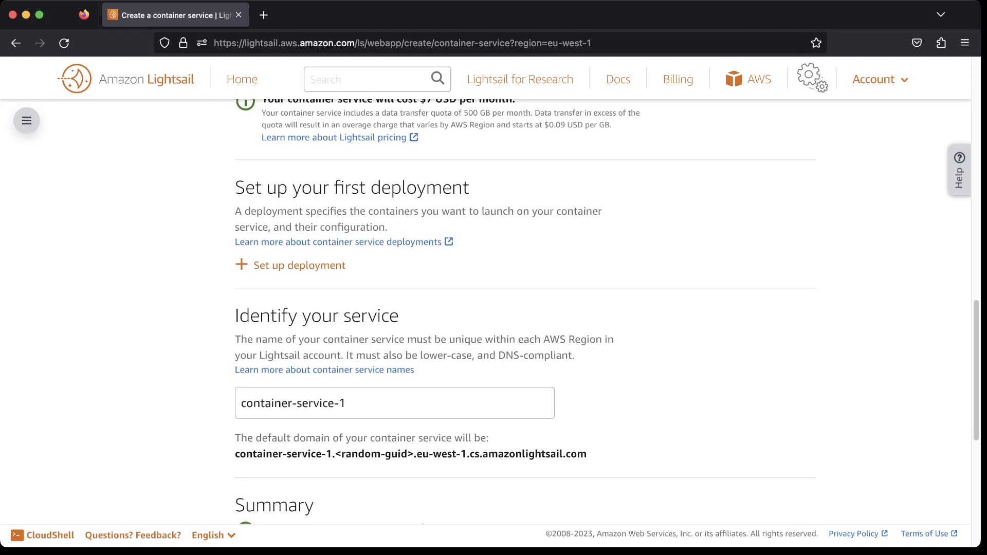
scroll(531, 312, down, 2)
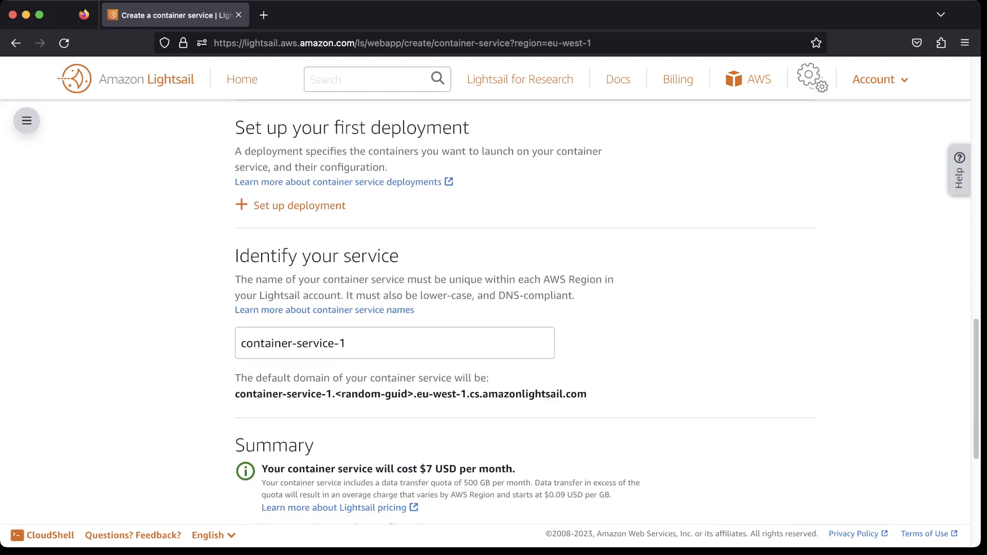
click(300, 205)
Compare the example deployments and select the Nginx example.
scroll(300, 205, down, 2)
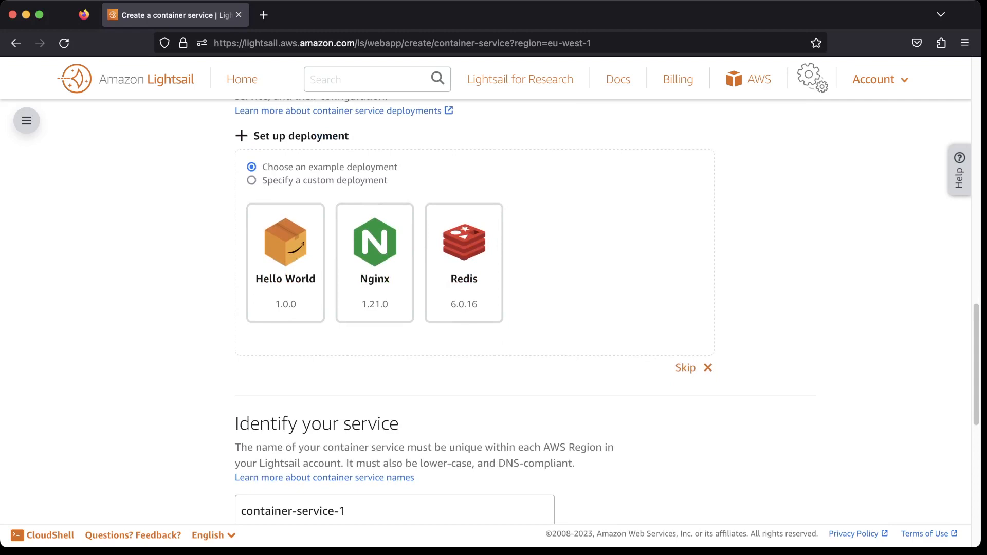
click(374, 263)
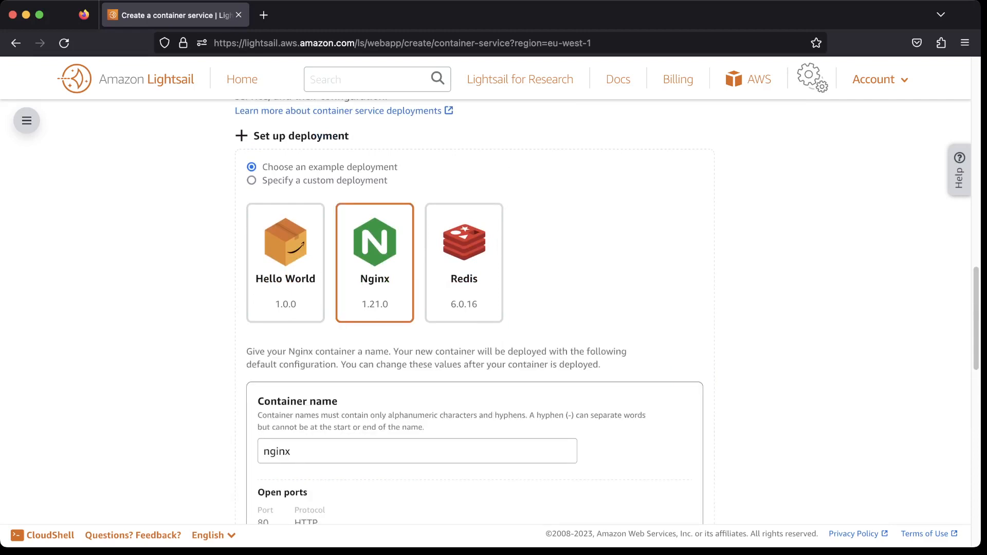
click(465, 263)
click(286, 263)
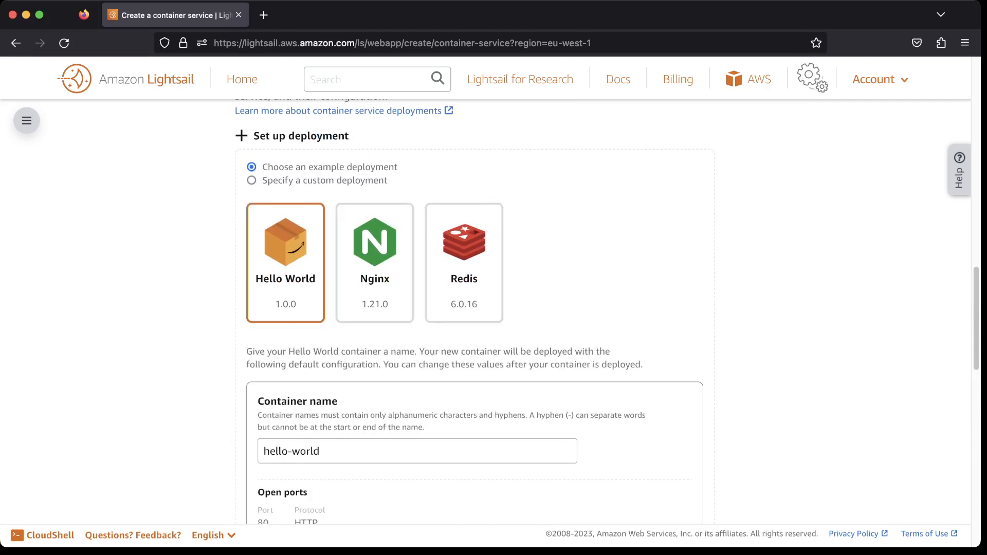
scroll(475, 311, down, 3)
scroll(475, 312, up, 2)
click(375, 248)
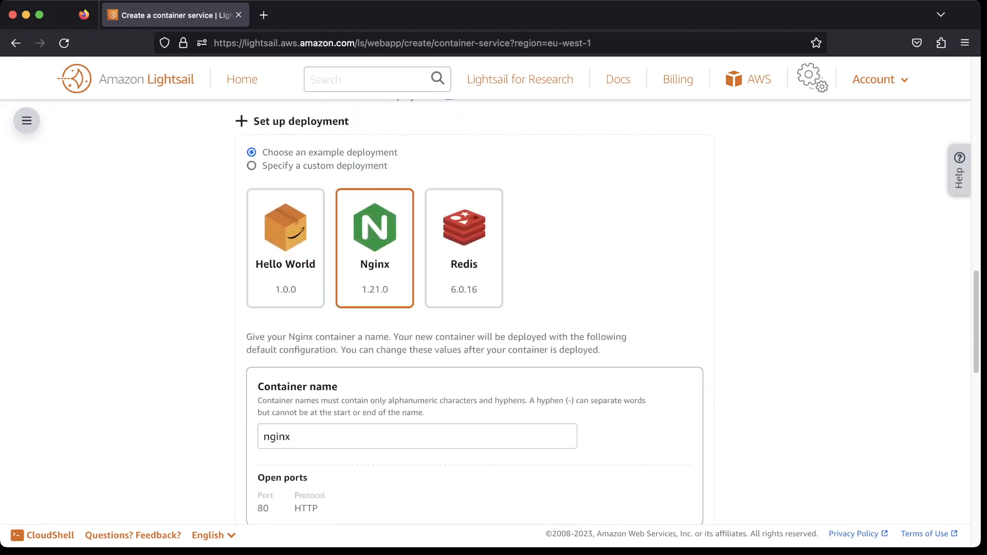
Switch to a custom deployment and look over its container name, image and launch command fields.
click(251, 166)
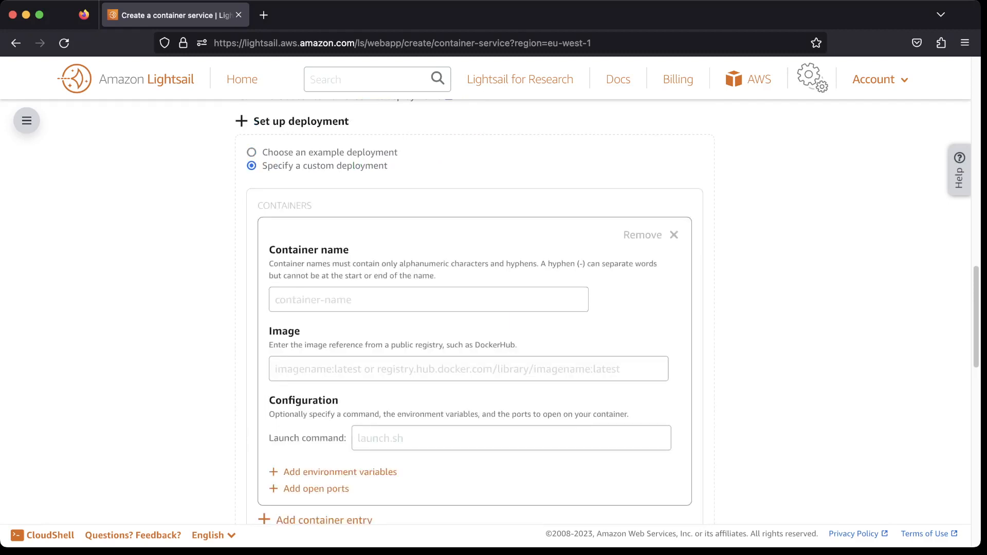
click(468, 369)
scroll(493, 308, down, 3)
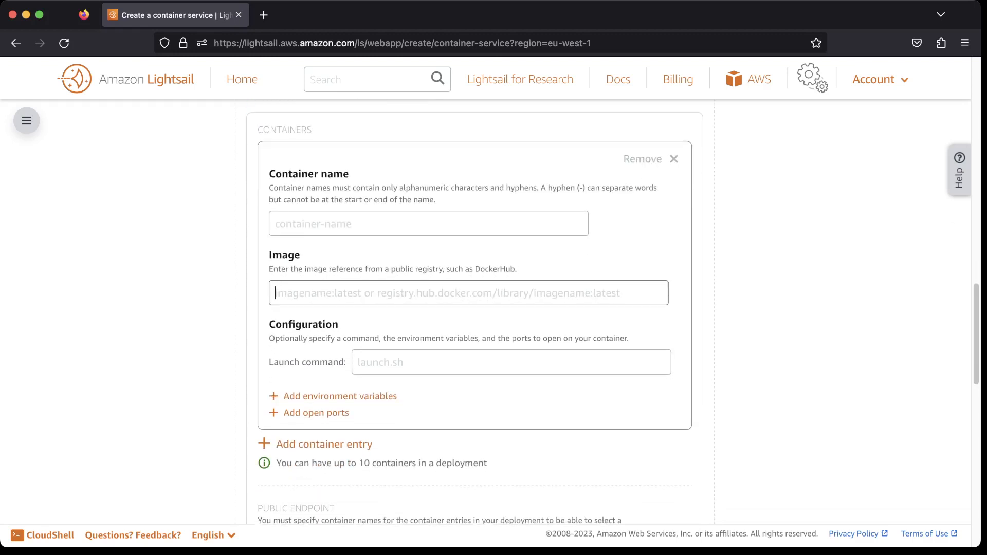
scroll(494, 308, down, 3)
click(512, 284)
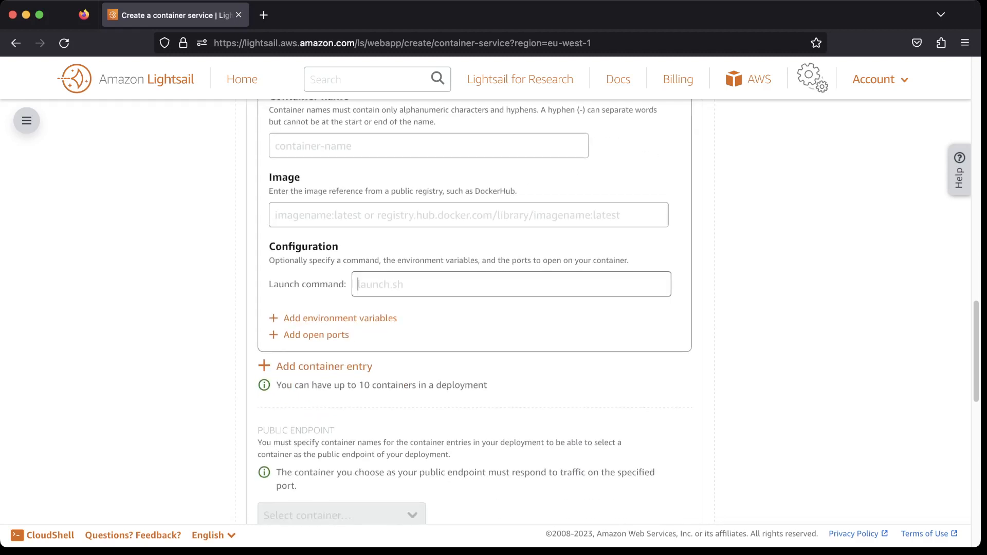
scroll(493, 309, down, 5)
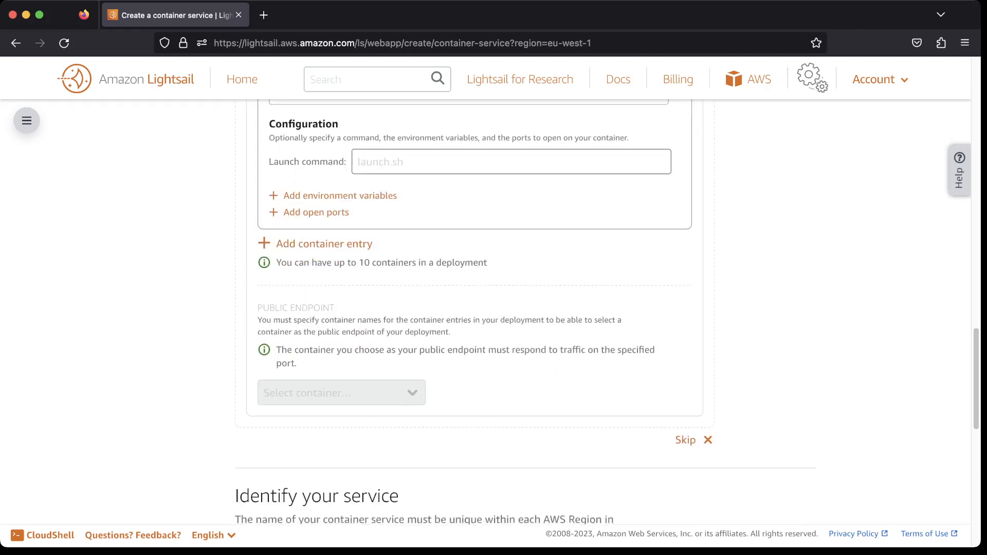
Add a second container entry to the custom deployment.
click(324, 244)
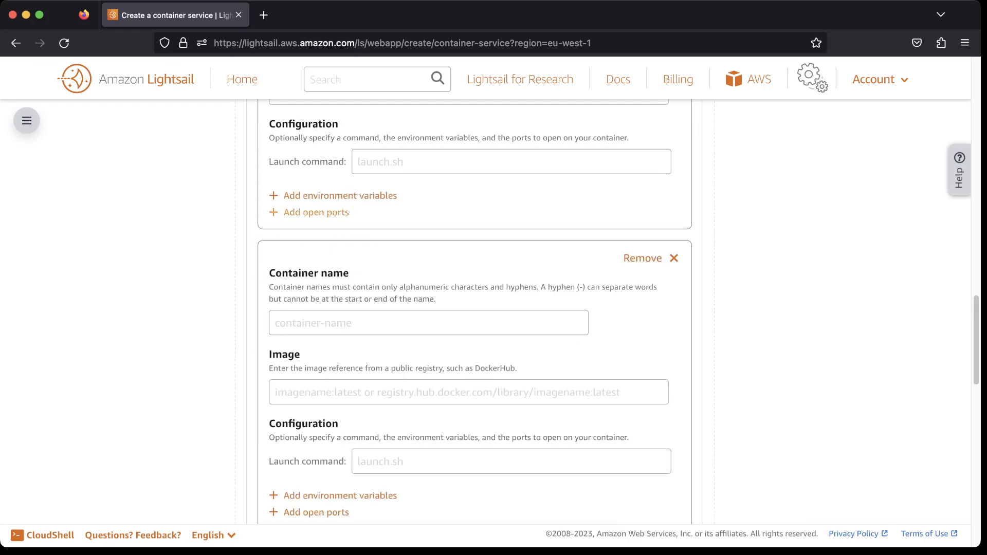
scroll(493, 308, down, 8)
scroll(494, 309, up, 12)
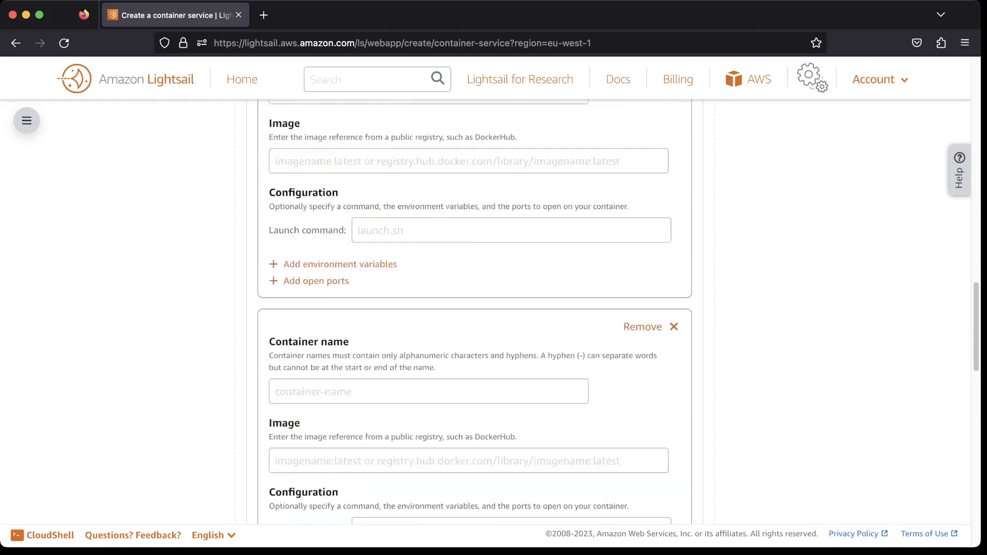
Remove the second container entry from the custom deployment.
scroll(494, 308, down, 10)
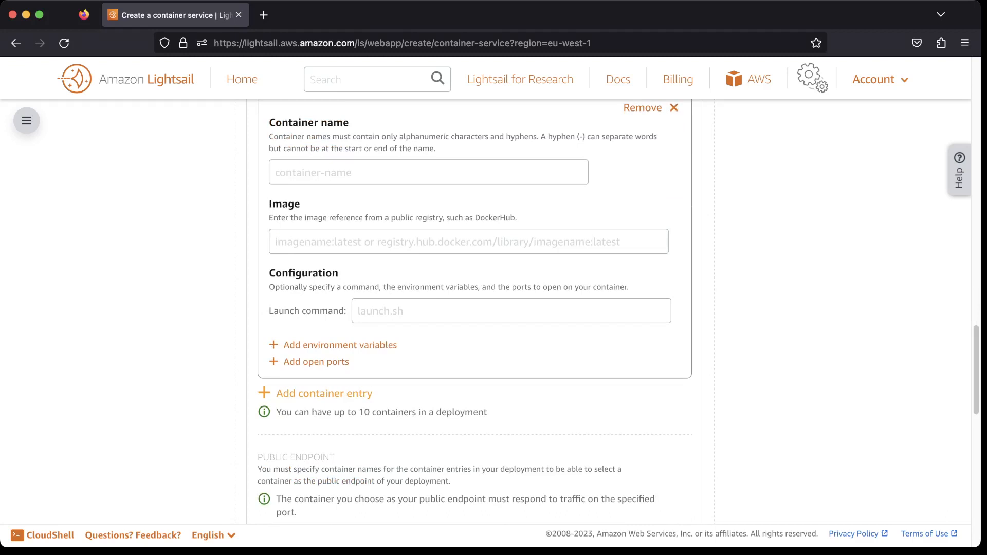
scroll(494, 309, up, 5)
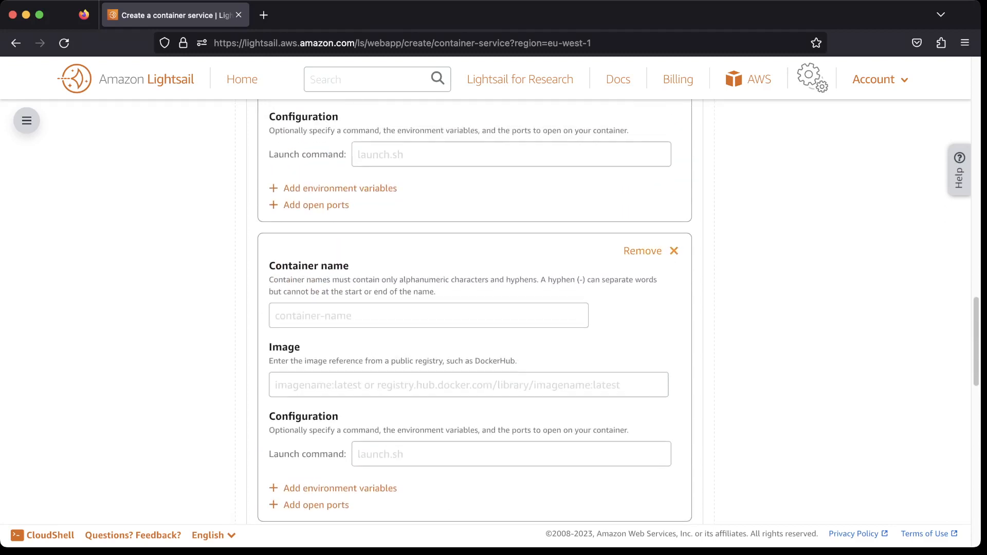
click(651, 251)
scroll(651, 251, up, 2)
scroll(475, 309, up, 4)
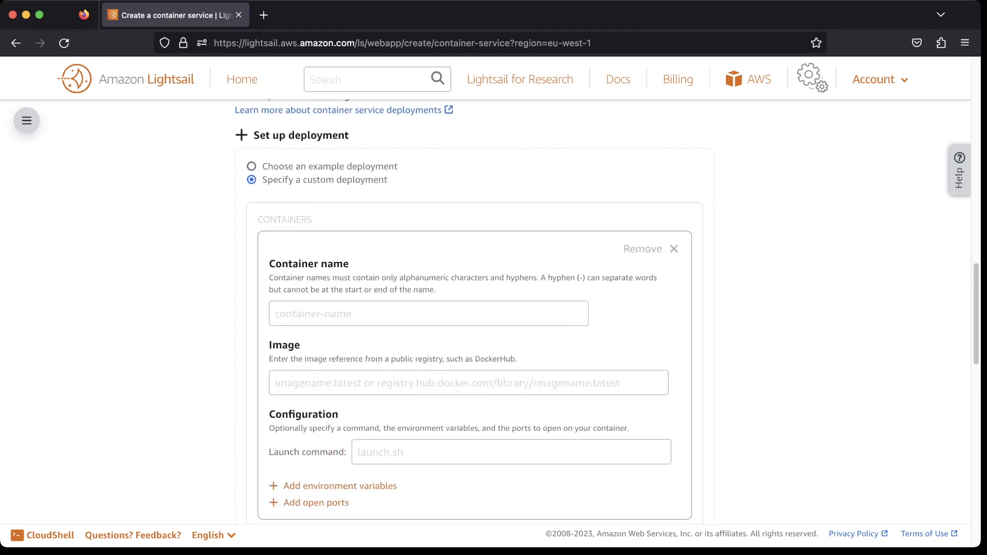
Switch back to an example deployment and select the Nginx example.
click(252, 166)
click(375, 262)
scroll(375, 262, down, 8)
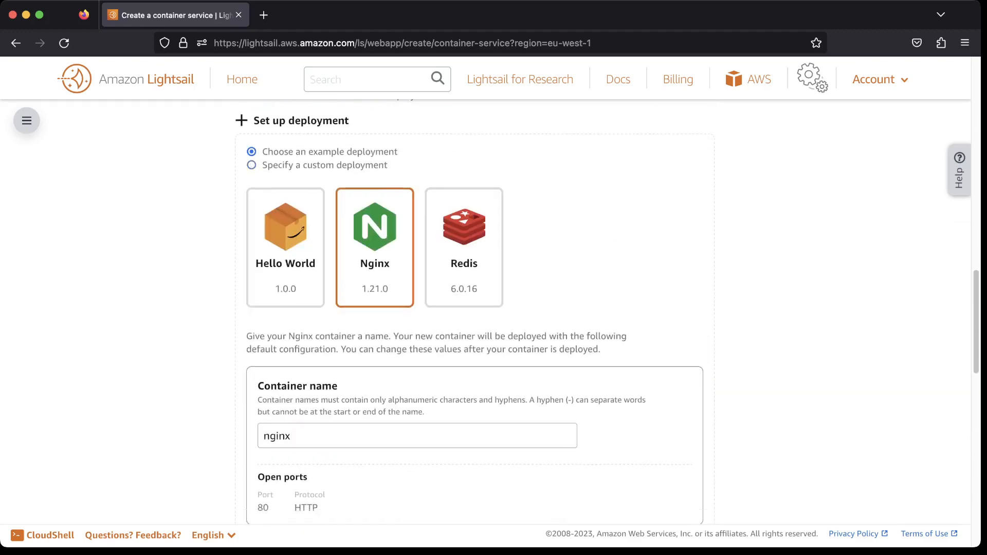
scroll(525, 310, down, 5)
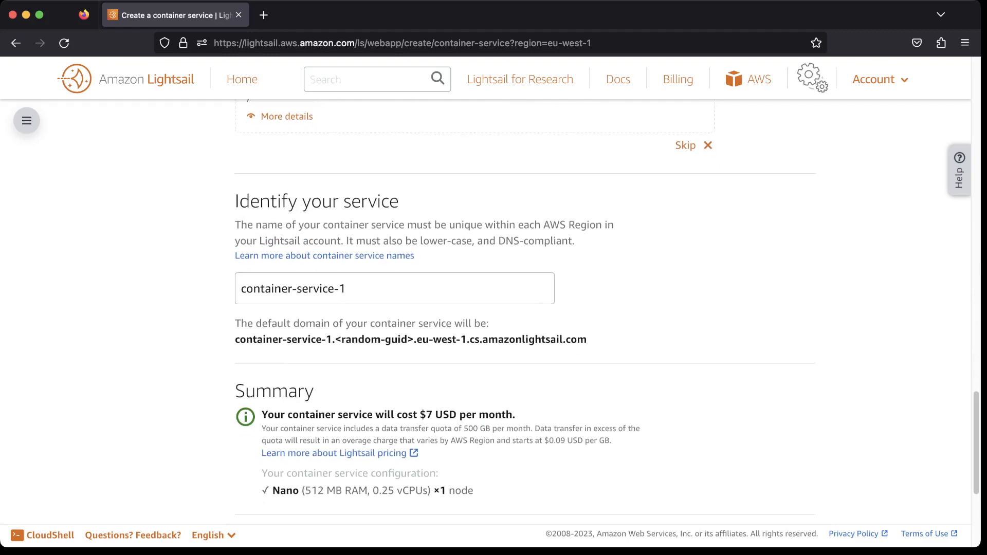
scroll(525, 310, up, 3)
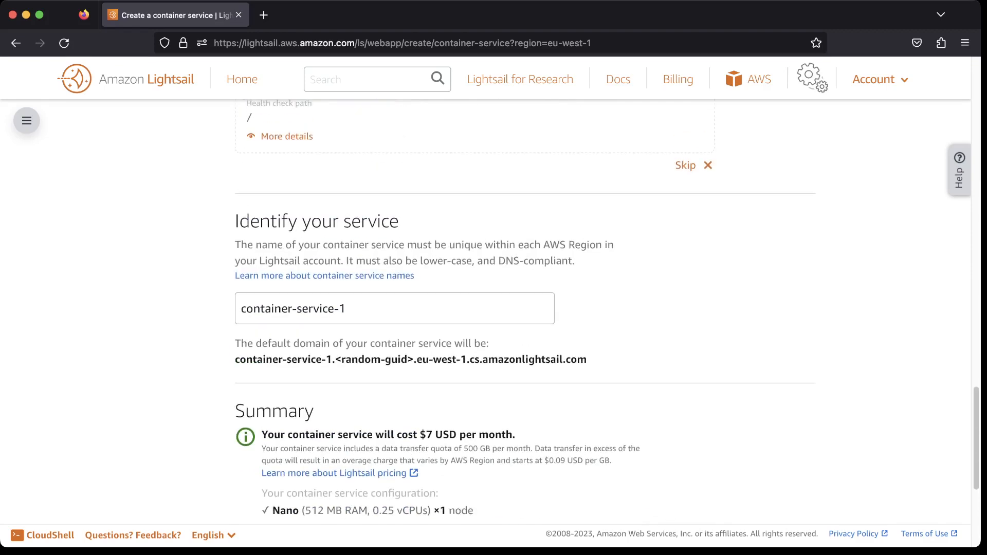
Name the container service nginx-sample.
click(394, 309)
scroll(525, 310, up, 2)
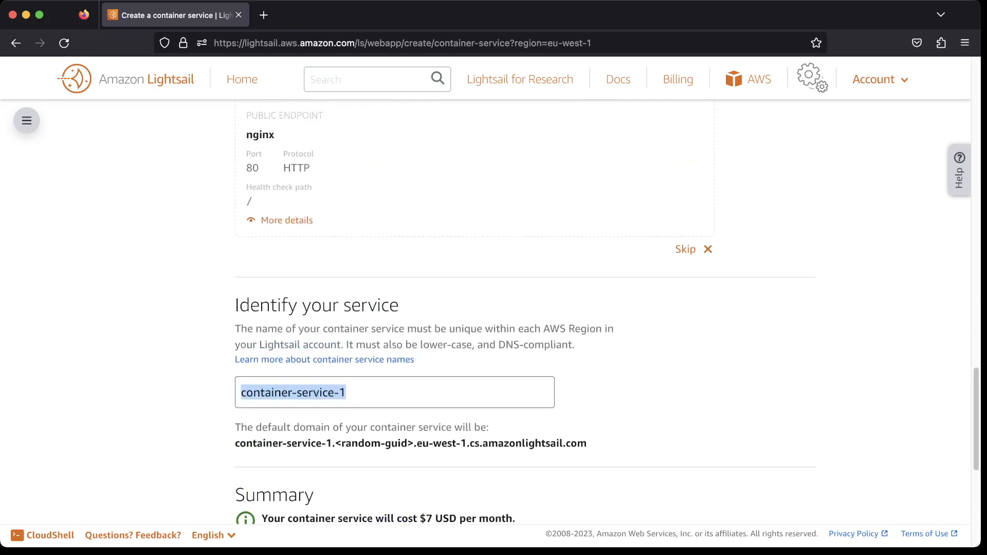
text(nginx-sample)
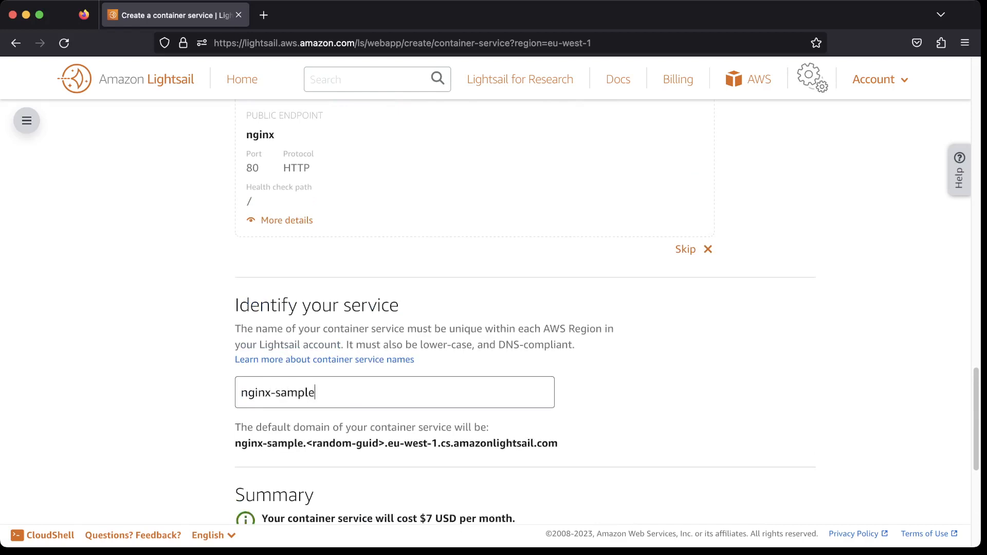
Review the service's default domain and the cost summary.
scroll(525, 311, down, 1)
scroll(525, 310, down, 2)
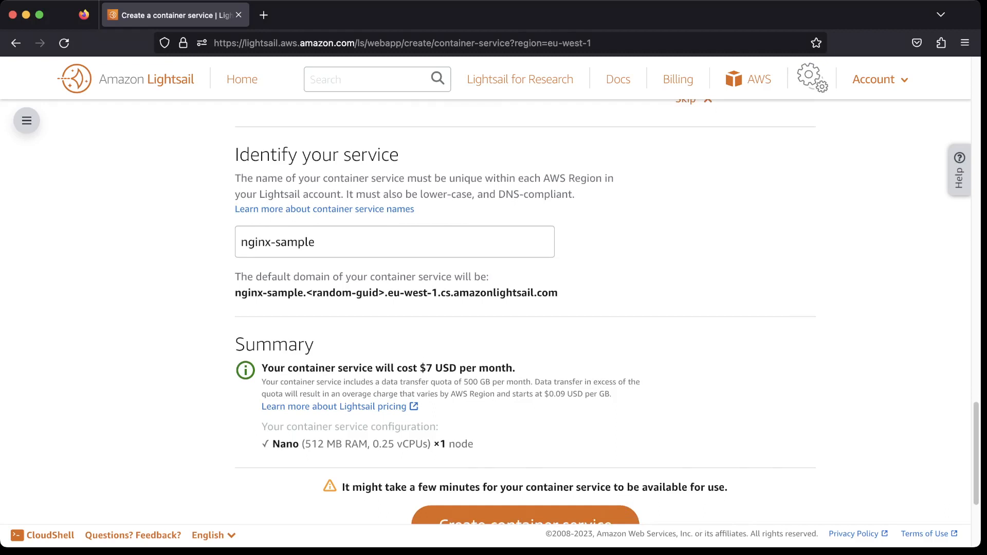
drag(288, 293, 241, 294)
click(241, 293)
drag(394, 293, 559, 293)
click(559, 293)
scroll(525, 310, down, 3)
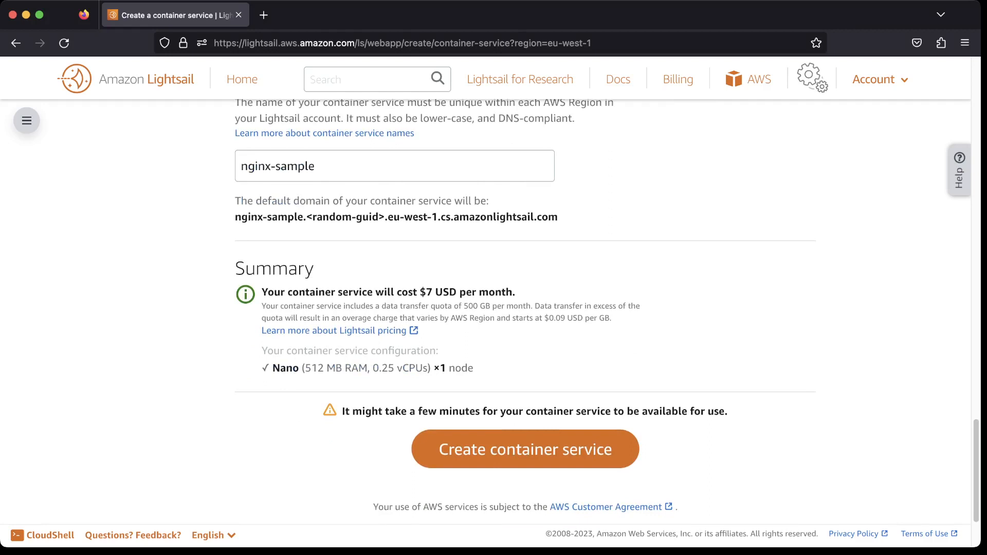
scroll(525, 308, down, 3)
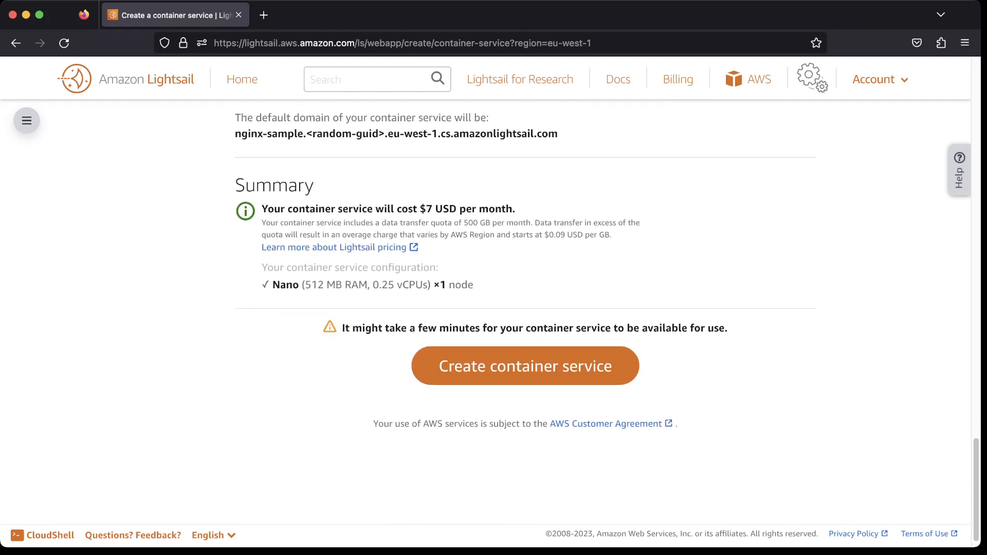
Expand and review the public endpoint's health check details.
scroll(494, 308, up, 15)
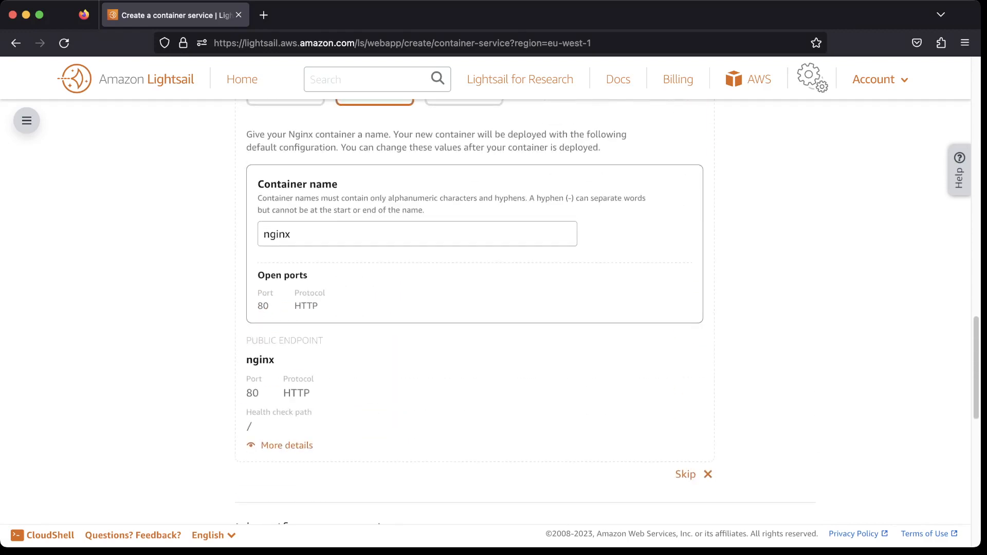
scroll(493, 308, down, 4)
double_click(252, 277)
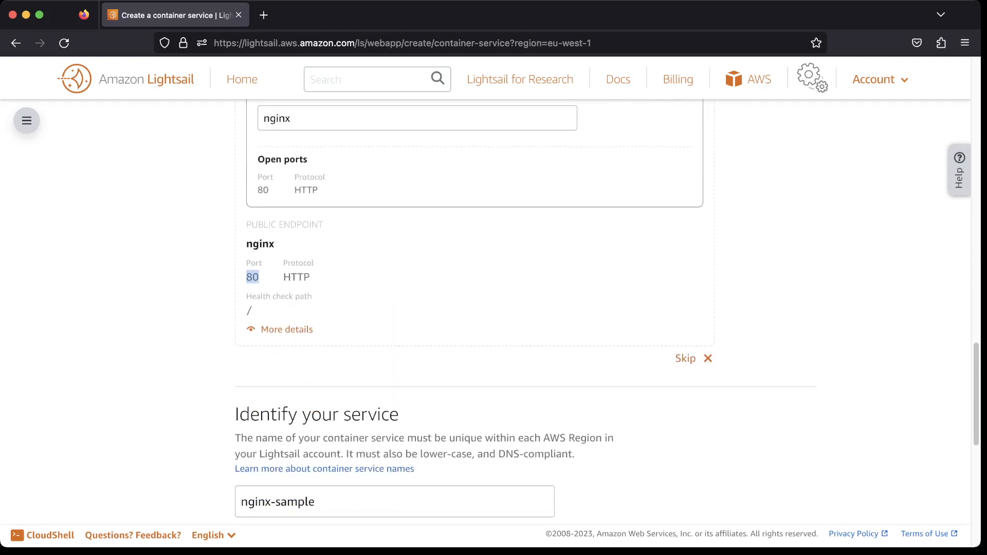
click(287, 329)
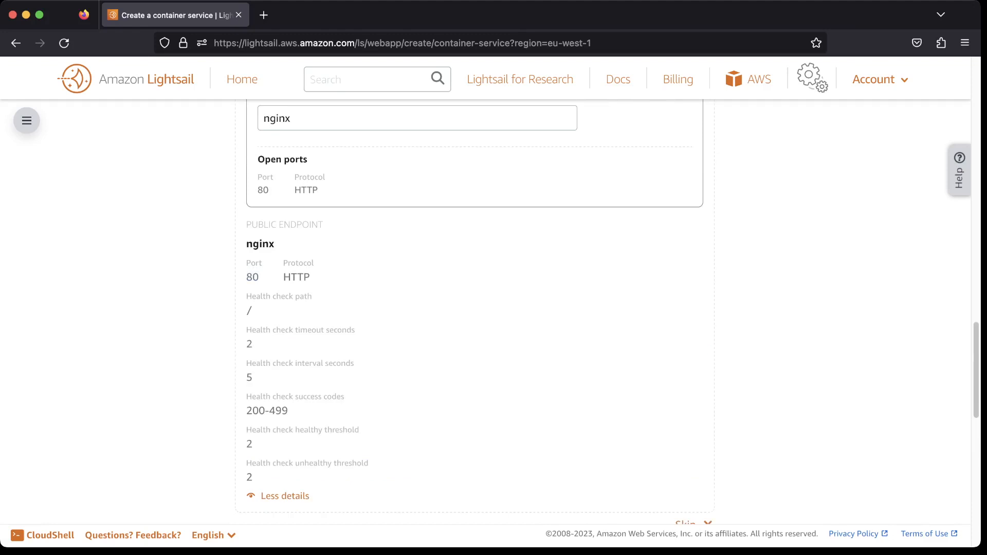
scroll(493, 308, down, 2)
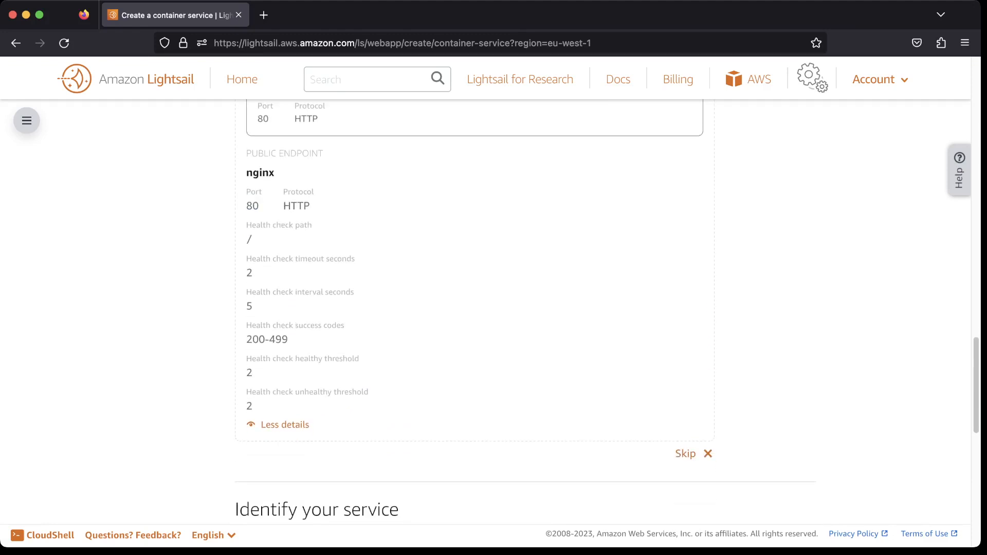
scroll(493, 309, up, 5)
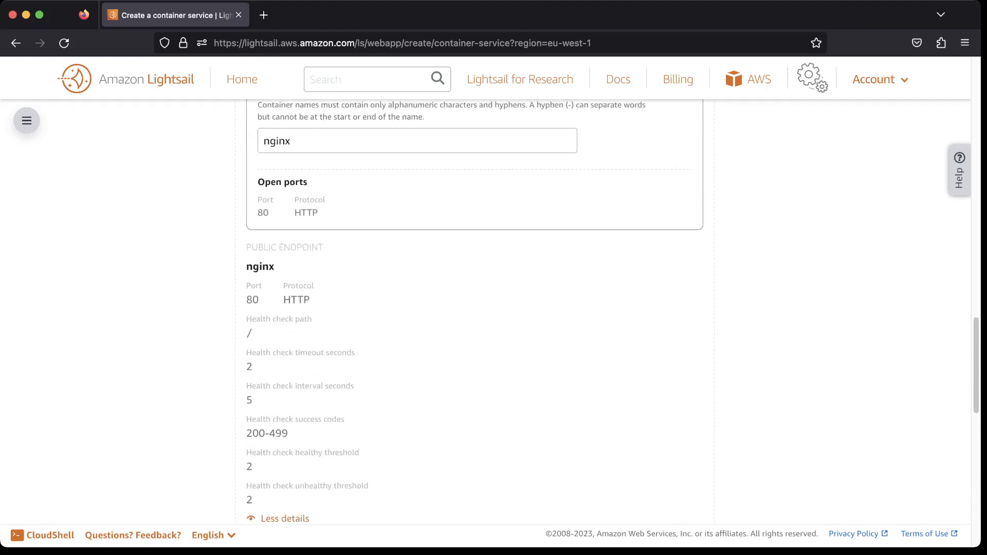
scroll(494, 308, down, 3)
scroll(494, 309, down, 10)
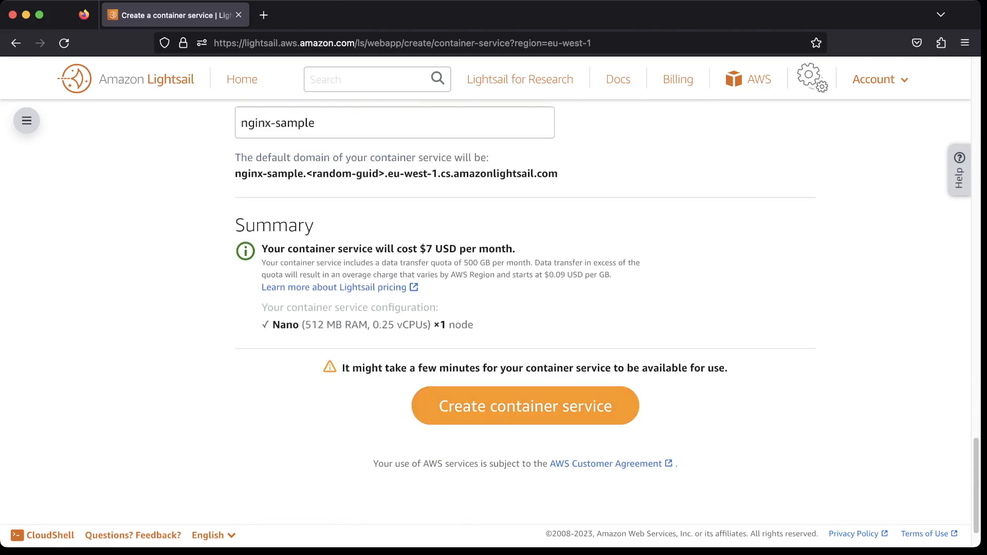
Create the container service.
click(525, 406)
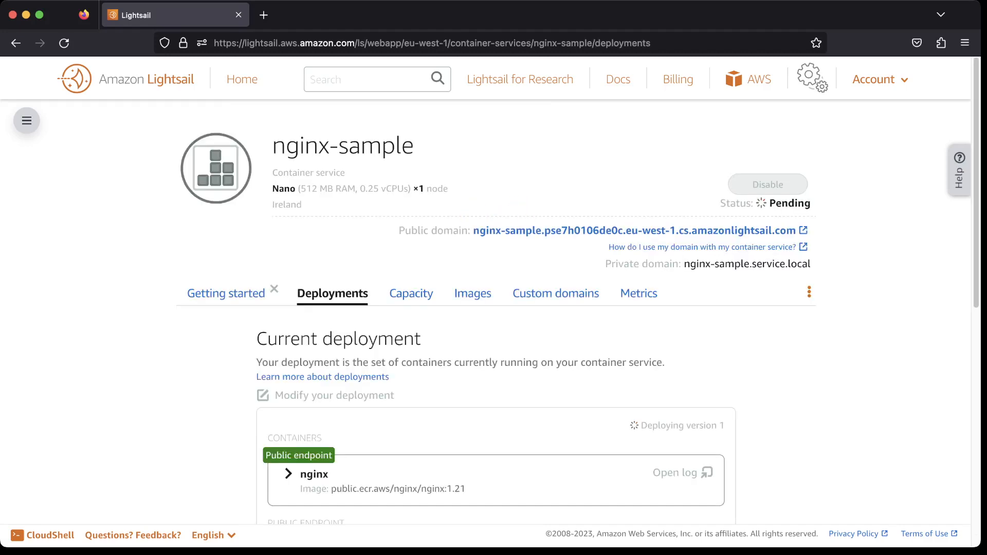
scroll(494, 309, down, 3)
scroll(494, 308, up, 3)
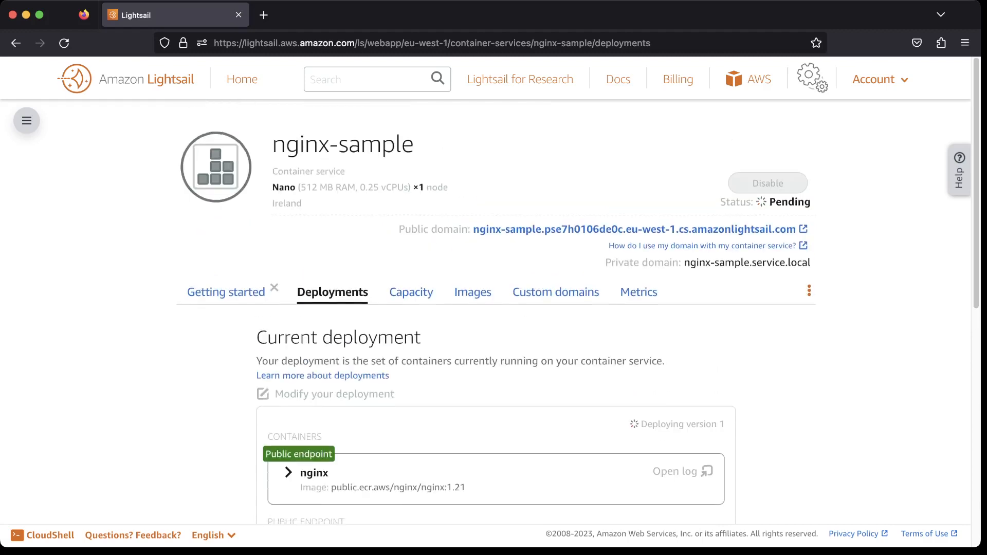
key(super+Tab)
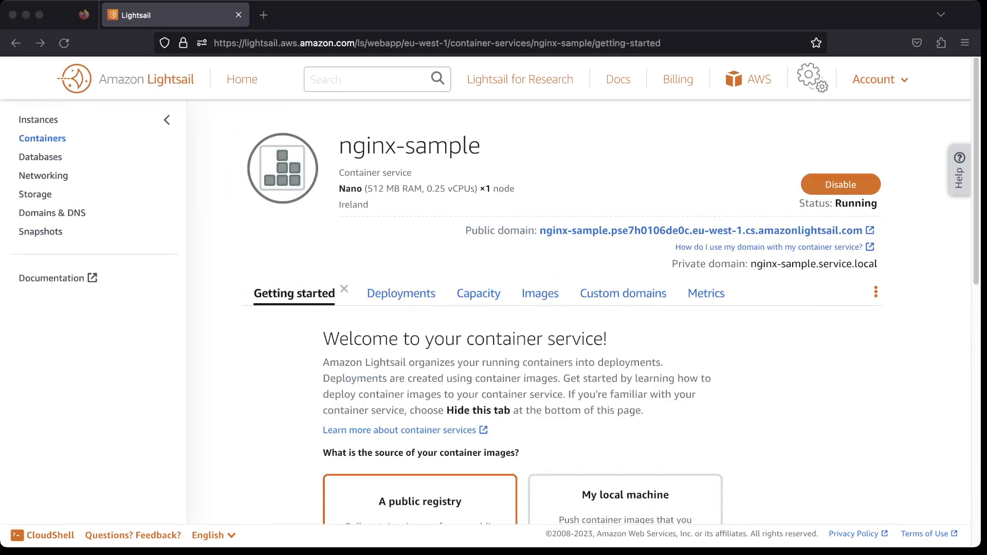
key(super+Tab)
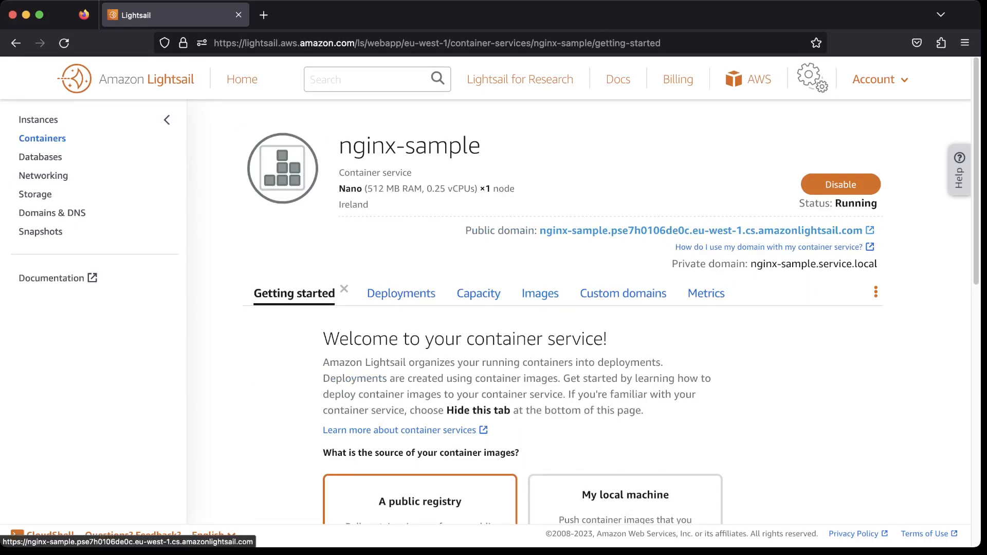
Open the service's public domain to view the Nginx welcome page, then return to Lightsail.
click(700, 231)
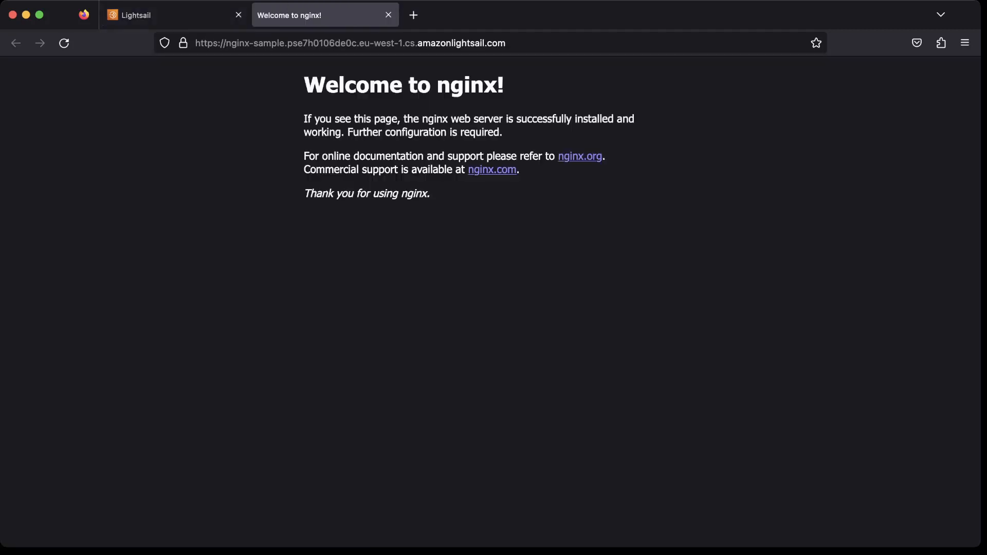
drag(356, 85, 417, 170)
click(417, 169)
click(170, 14)
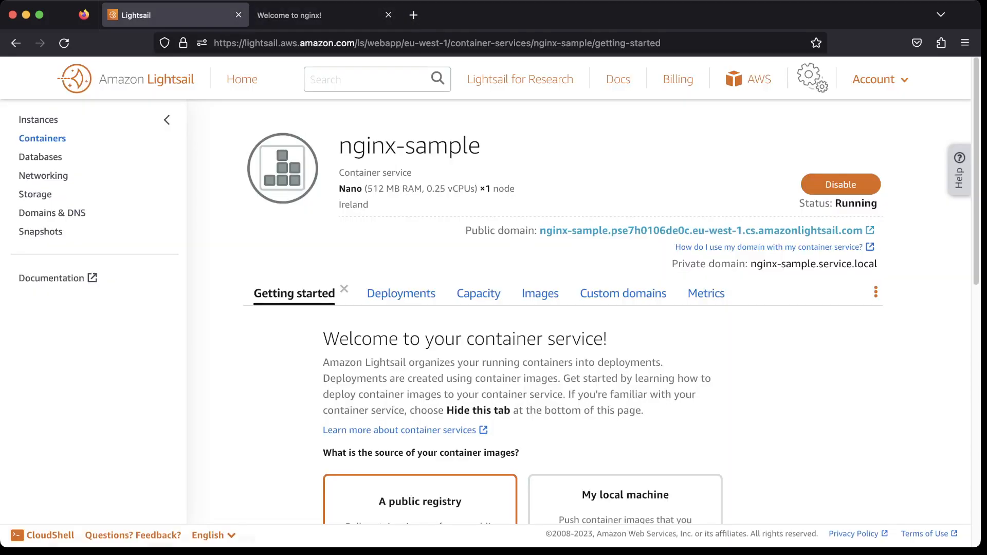
Open the Deployments tab and view the nginx container's log.
scroll(771, 185, down, 1)
scroll(514, 309, down, 6)
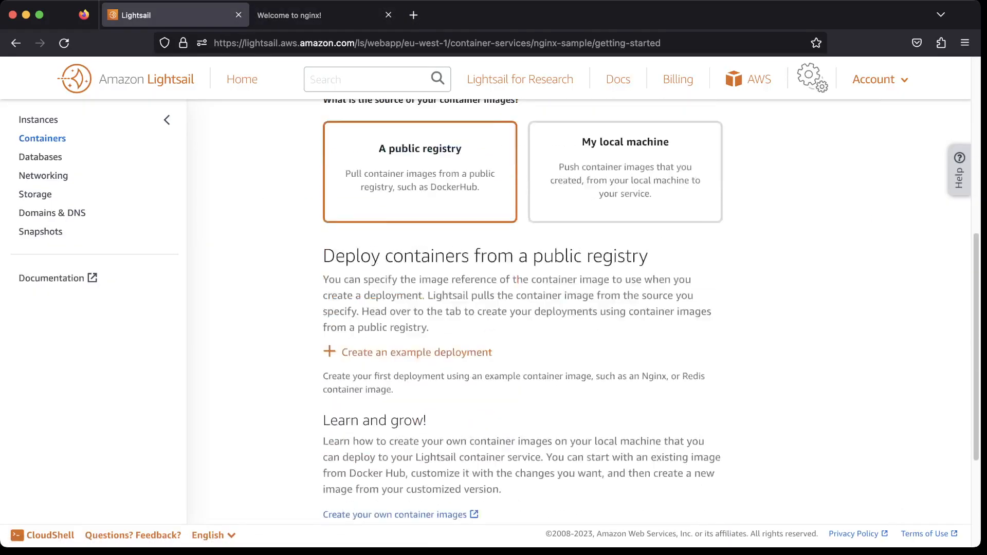
scroll(514, 308, up, 2)
scroll(514, 309, up, 6)
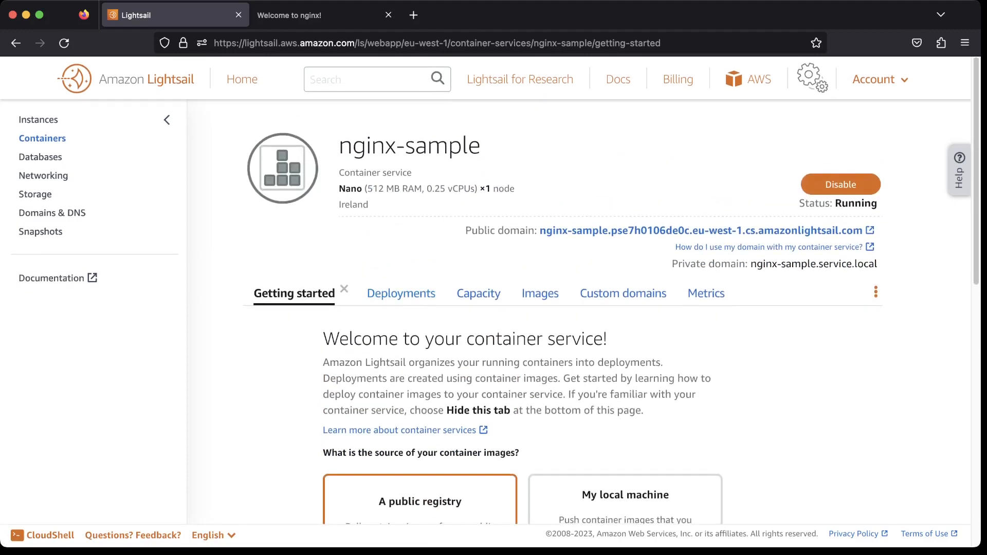
click(401, 293)
scroll(401, 293, down, 4)
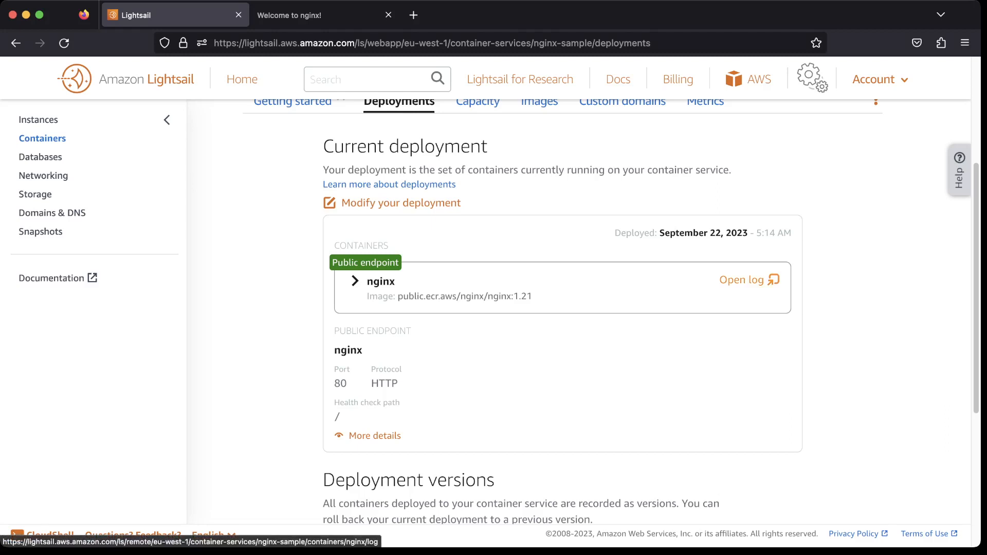
click(750, 280)
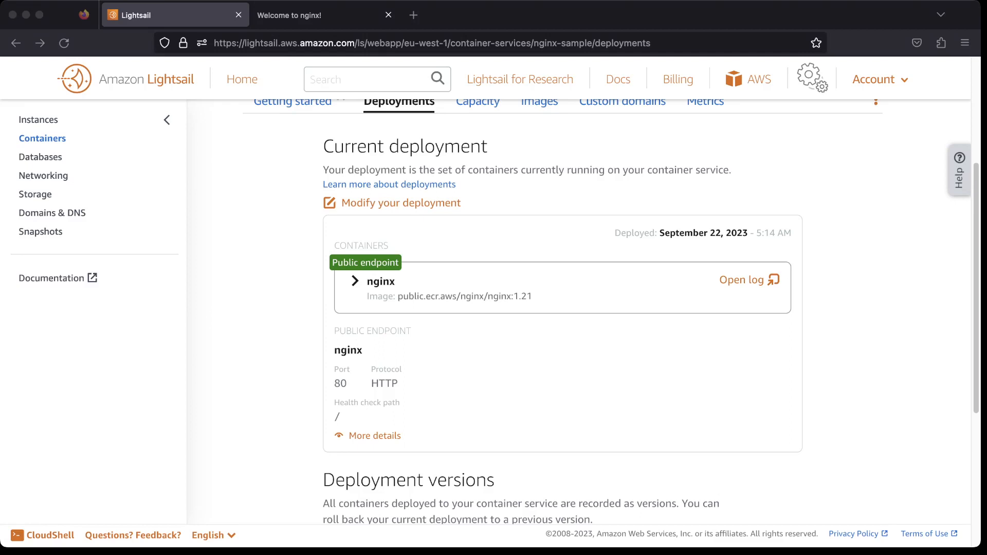
key(super+w)
Open the options menu of the active deployment version.
scroll(562, 309, down, 5)
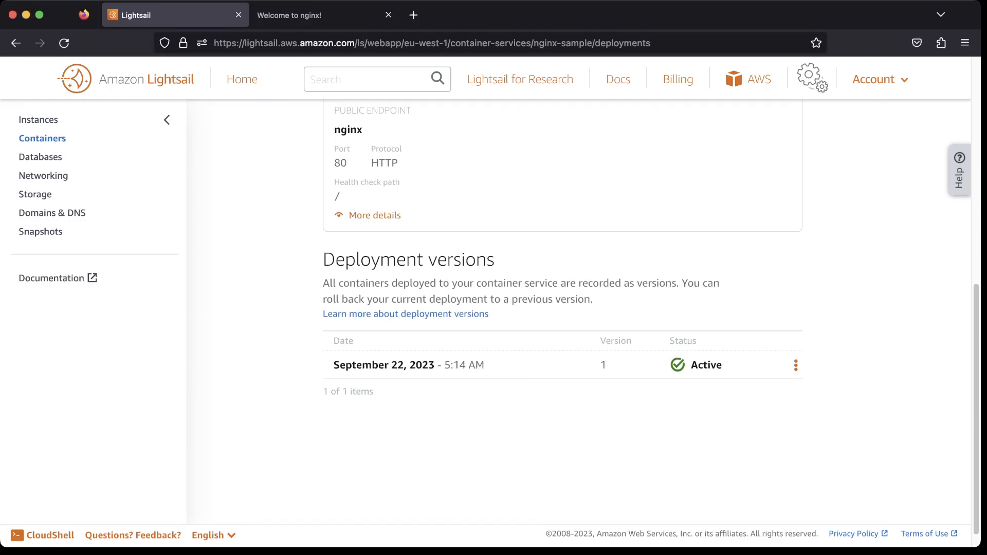
click(795, 365)
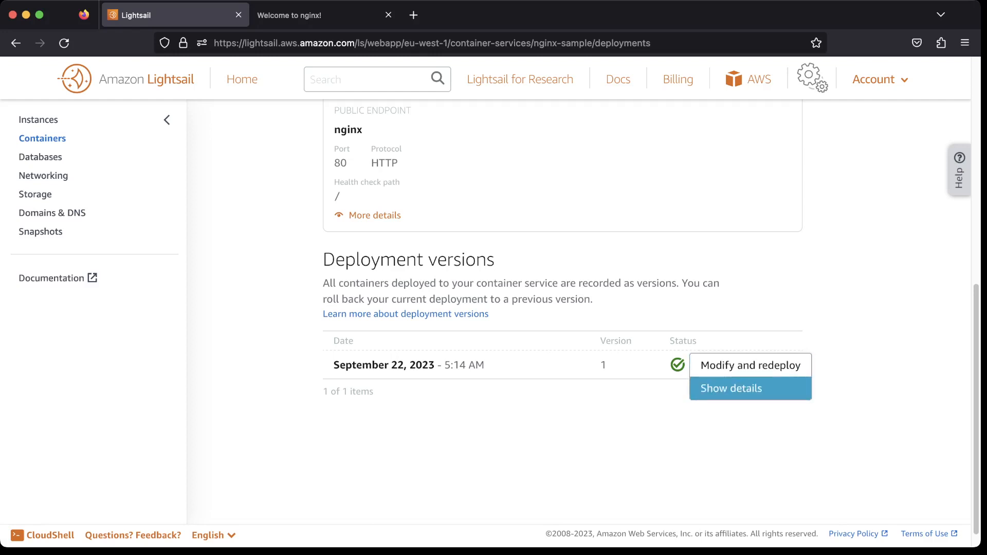
key(super+Tab)
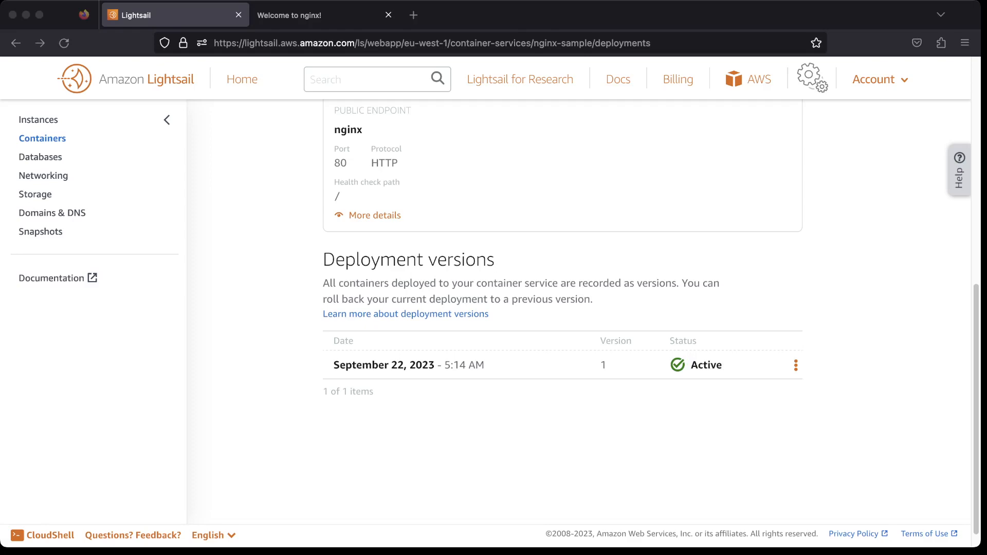
key(super+Tab)
scroll(563, 312, up, 8)
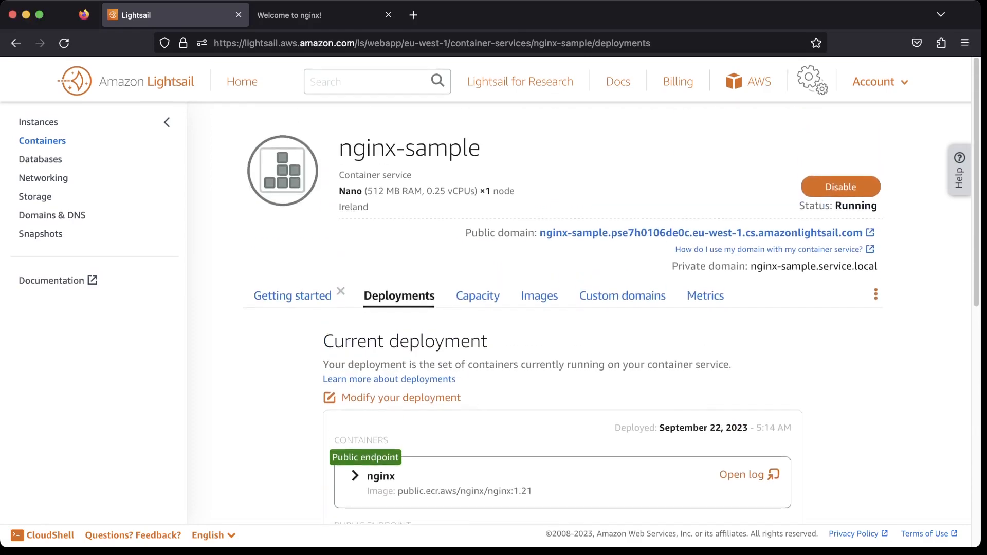
Open the Capacity tab and review the service's power and scale configuration.
click(476, 294)
scroll(562, 311, down, 3)
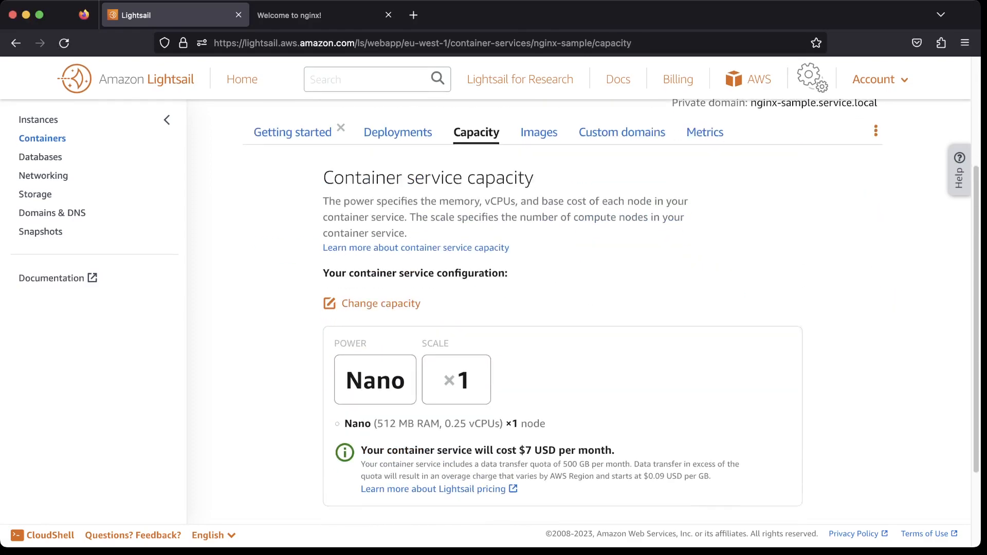
scroll(562, 312, down, 2)
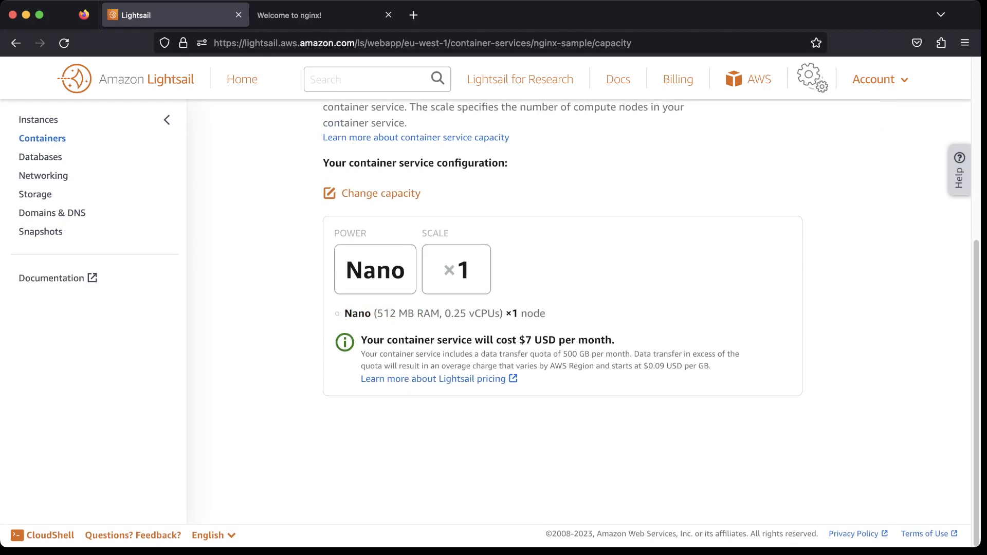
drag(518, 340, 589, 341)
click(590, 340)
scroll(565, 318, up, 1)
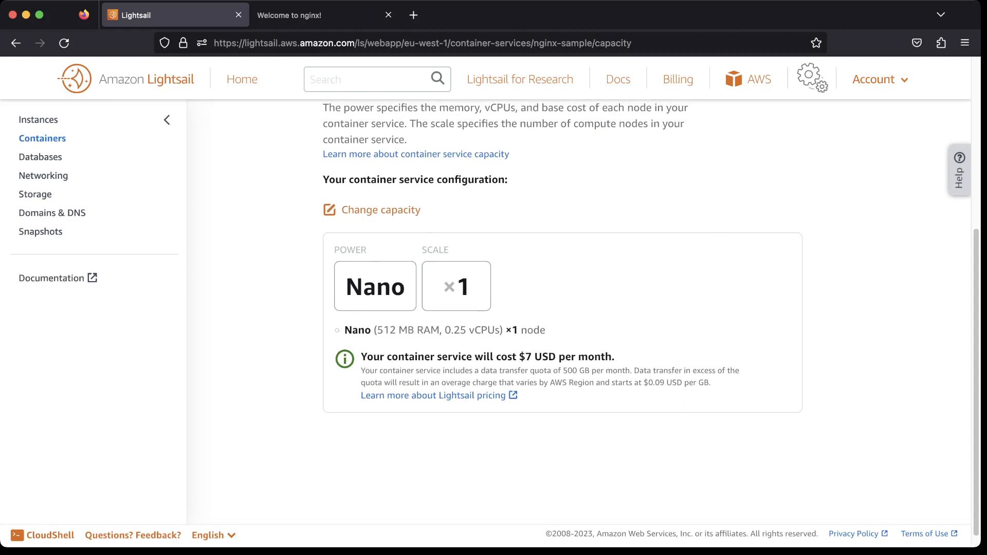
click(381, 210)
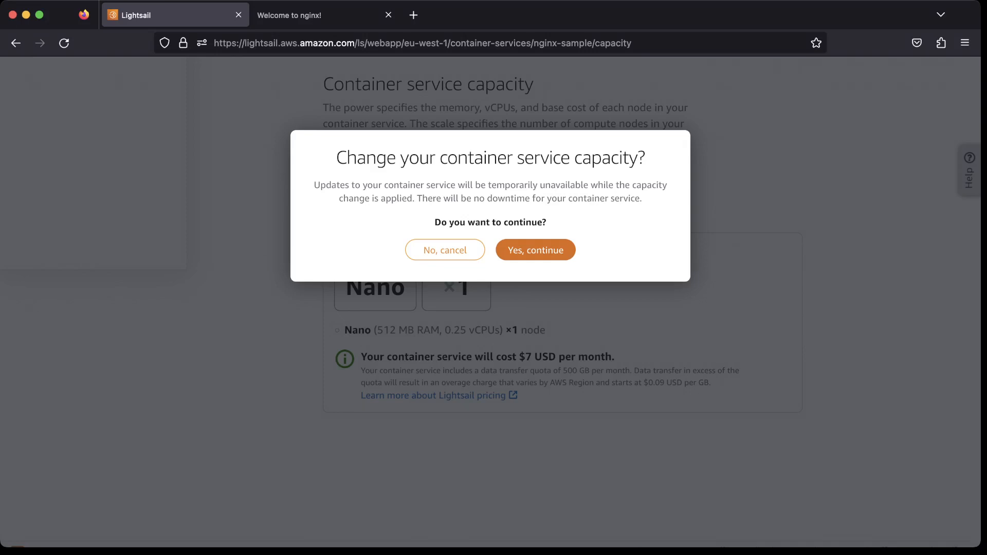
click(445, 250)
scroll(534, 301, up, 5)
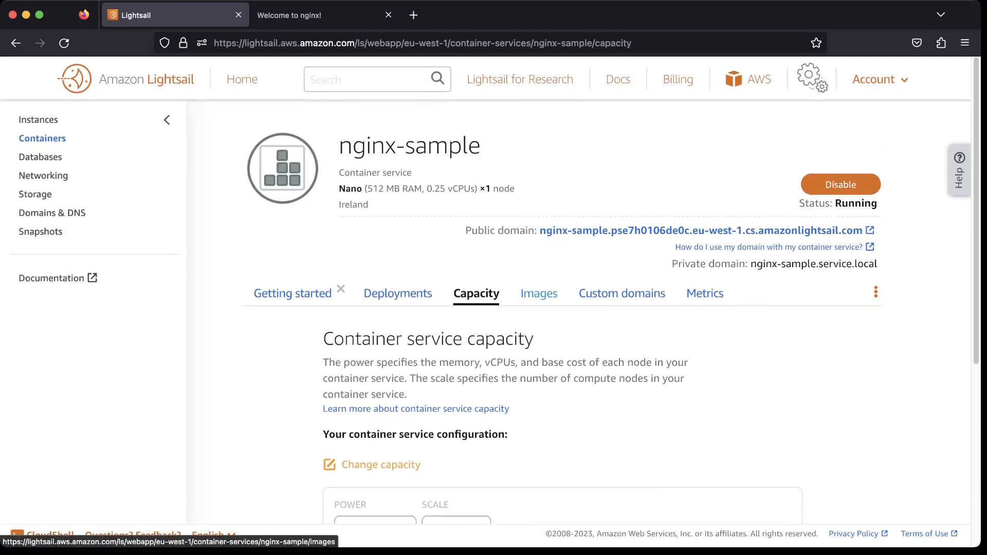
Open the Images tab and read the stored images and Amazon ECR private repositories sections.
click(539, 301)
scroll(538, 301, down, 3)
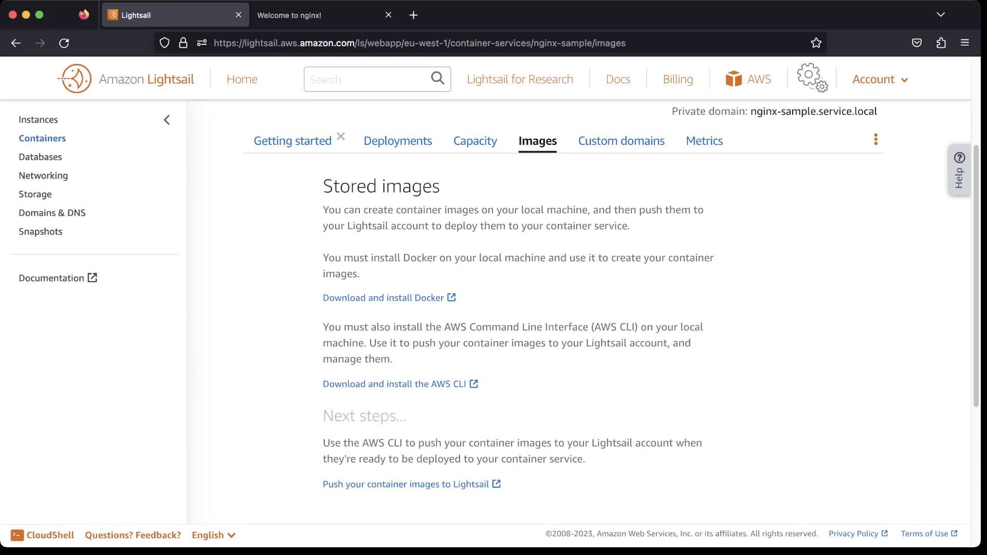
drag(384, 226, 632, 226)
click(634, 229)
scroll(607, 309, down, 1)
scroll(586, 309, down, 2)
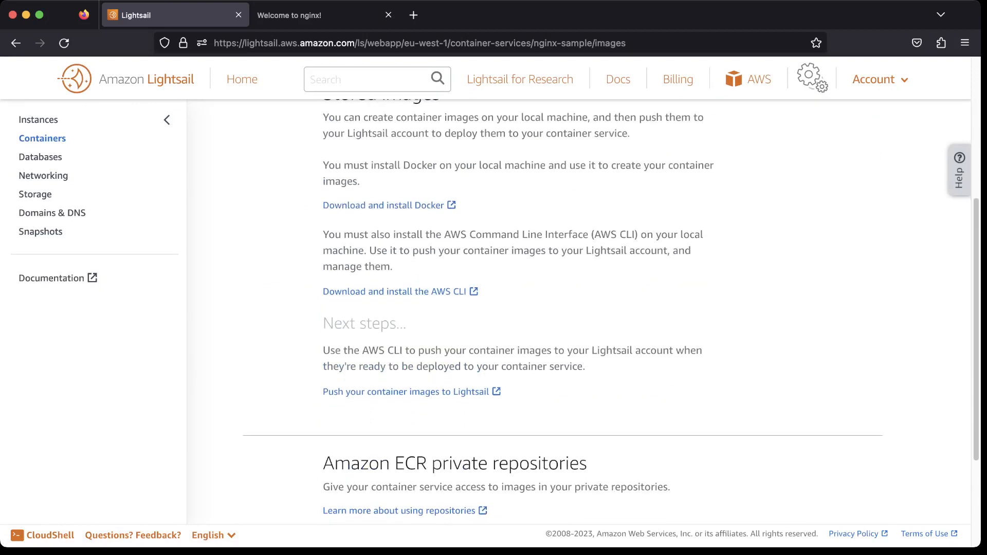
scroll(586, 309, down, 3)
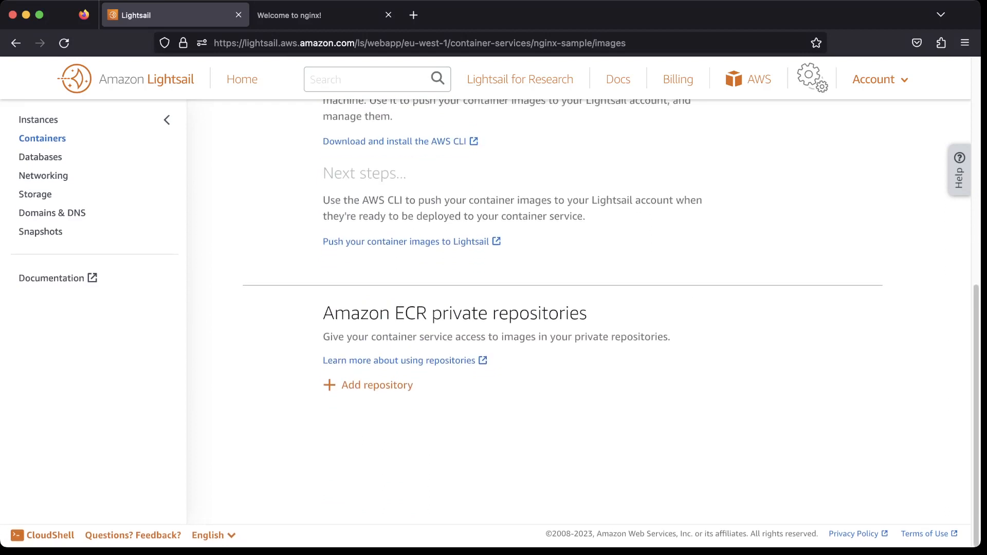
drag(350, 314, 428, 314)
click(429, 314)
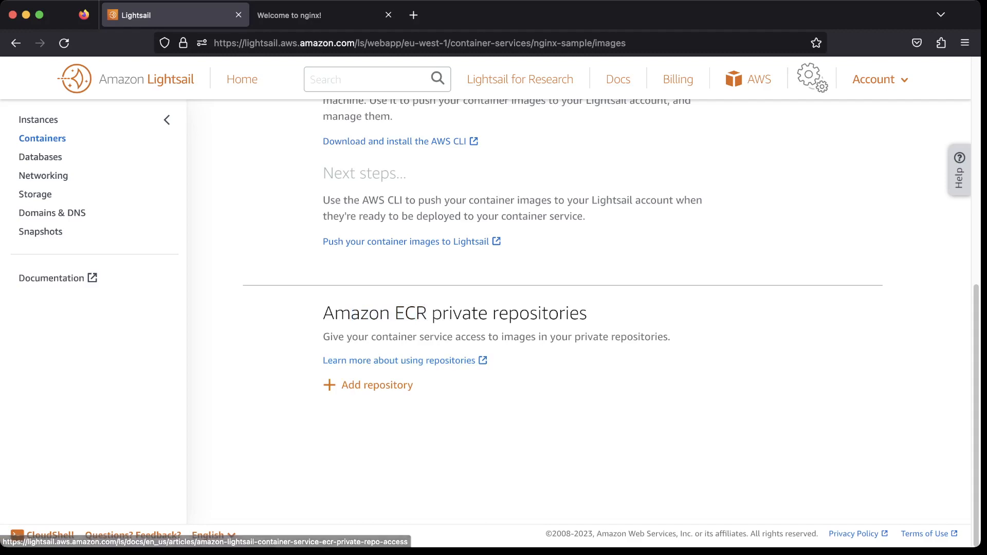
scroll(483, 360, up, 1)
scroll(586, 309, up, 4)
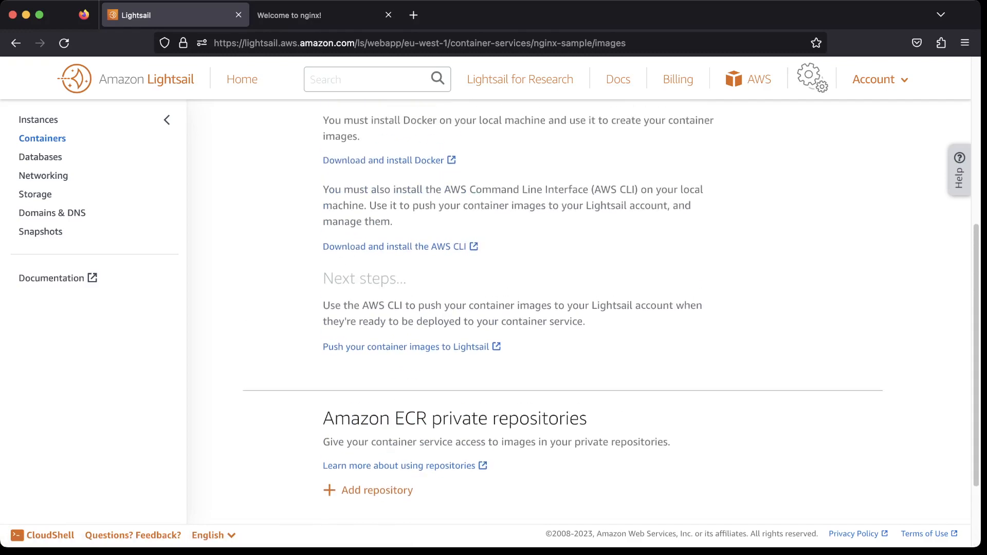
scroll(586, 308, down, 3)
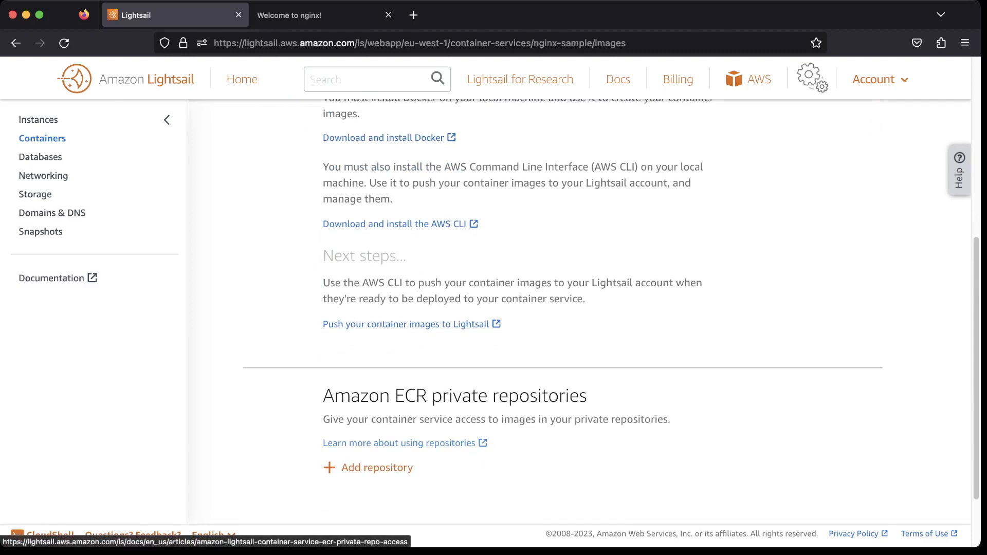
scroll(493, 308, up, 4)
scroll(621, 208, up, 1)
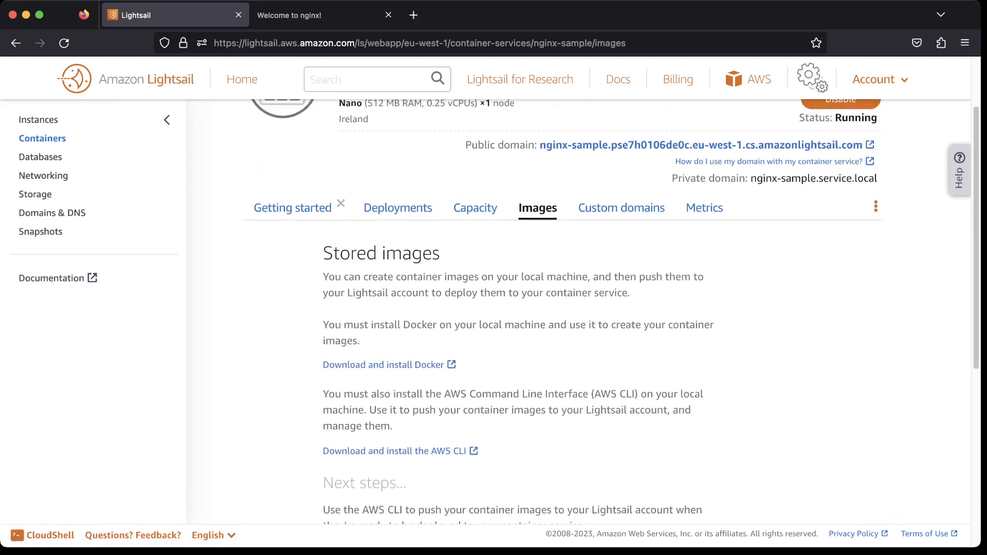
Open the Custom domains tab, read its four-step introduction, and dismiss it.
click(622, 207)
scroll(607, 309, down, 3)
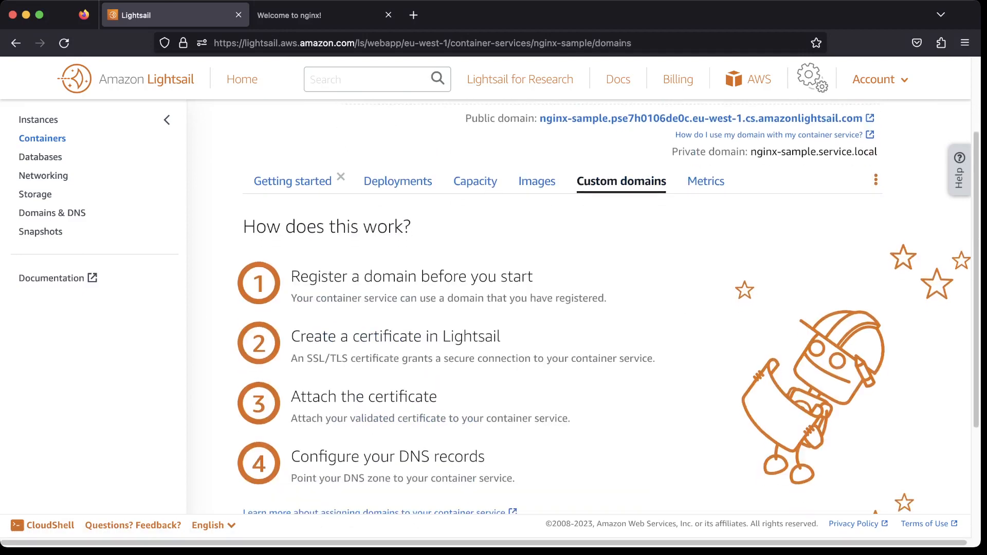
scroll(606, 308, up, 3)
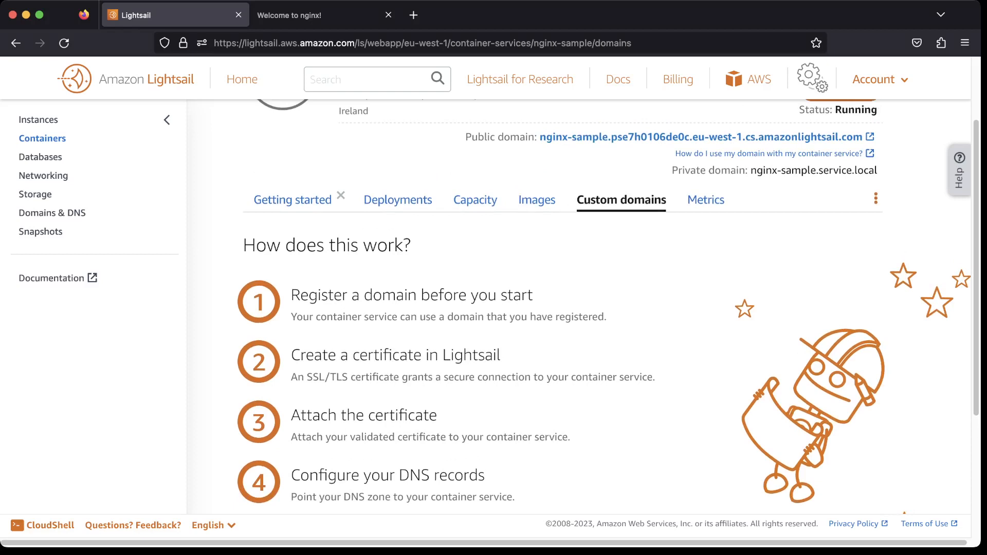
drag(521, 137, 862, 136)
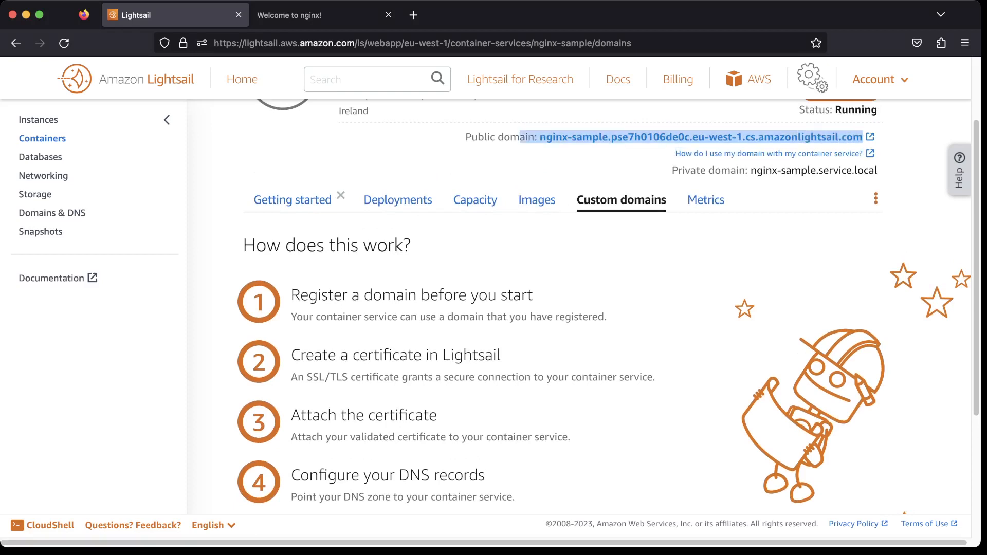
key(super+Tab)
key(super+Tab)
scroll(565, 309, down, 3)
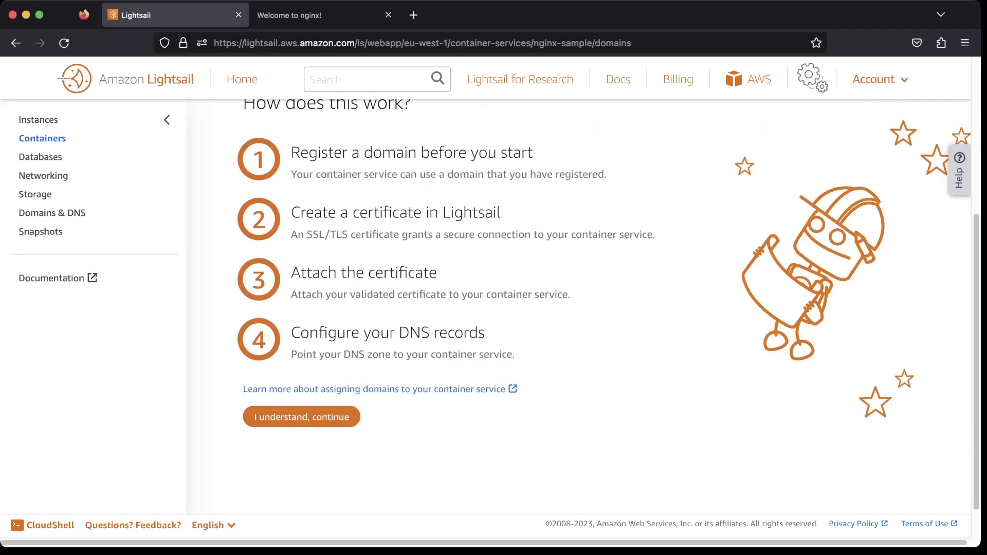
drag(318, 153, 396, 154)
click(397, 153)
drag(300, 213, 469, 234)
click(469, 235)
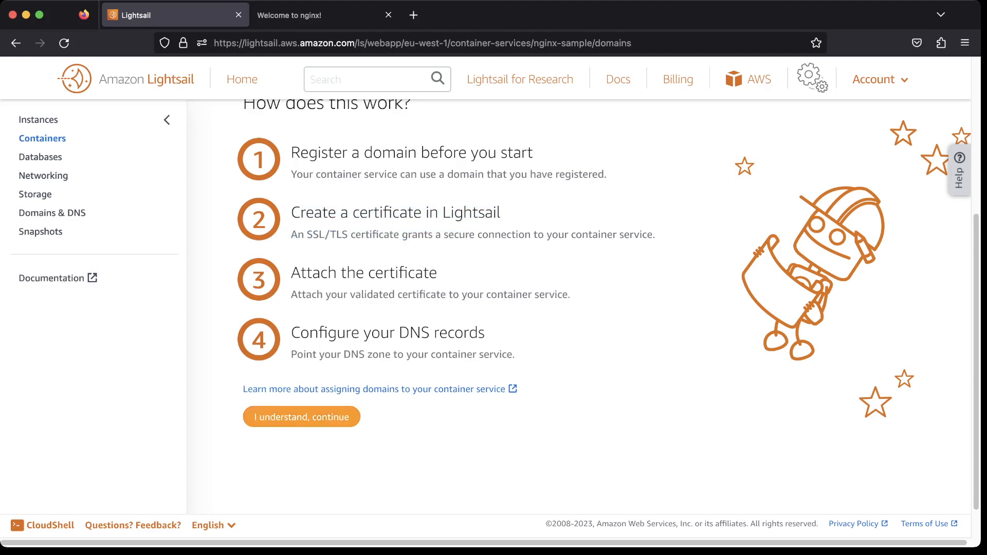
click(301, 417)
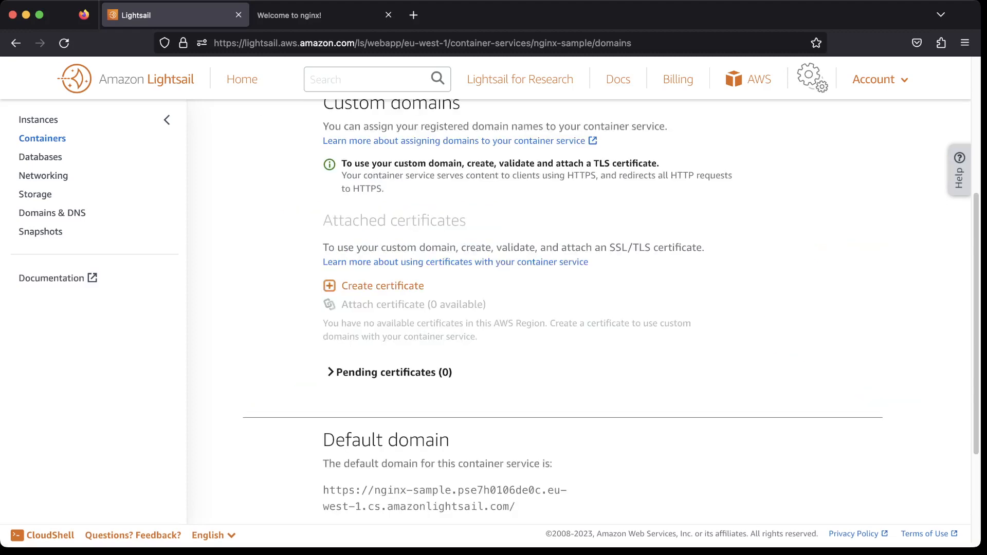
Review the attached certificates and default domain sections of the custom domains page.
scroll(564, 313, up, 4)
scroll(563, 313, down, 7)
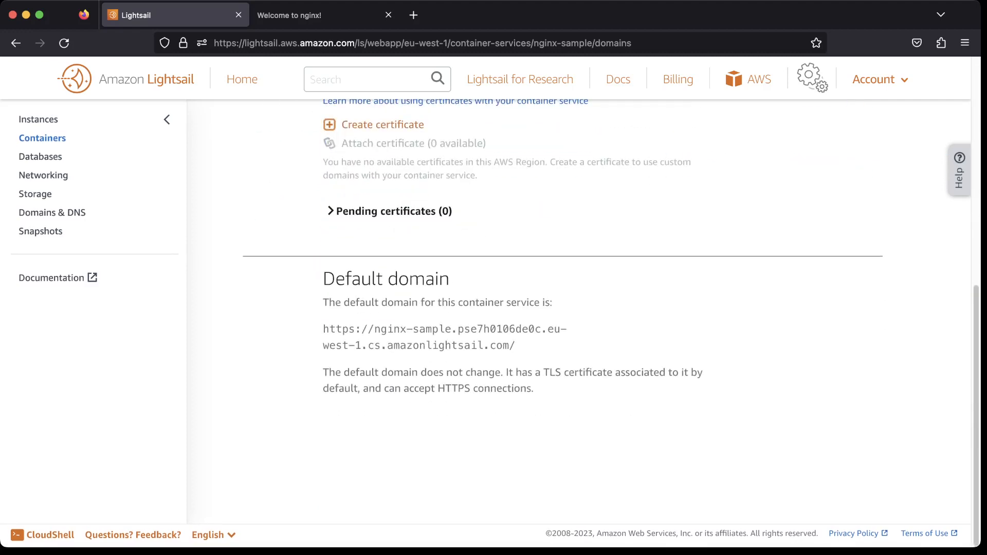
drag(350, 303, 322, 303)
click(322, 304)
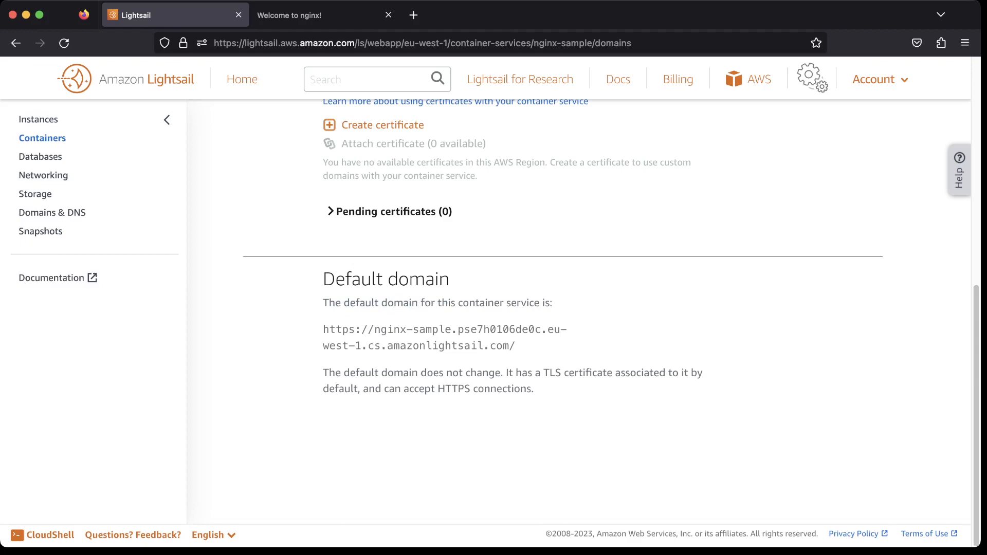
scroll(563, 313, up, 4)
scroll(563, 312, down, 2)
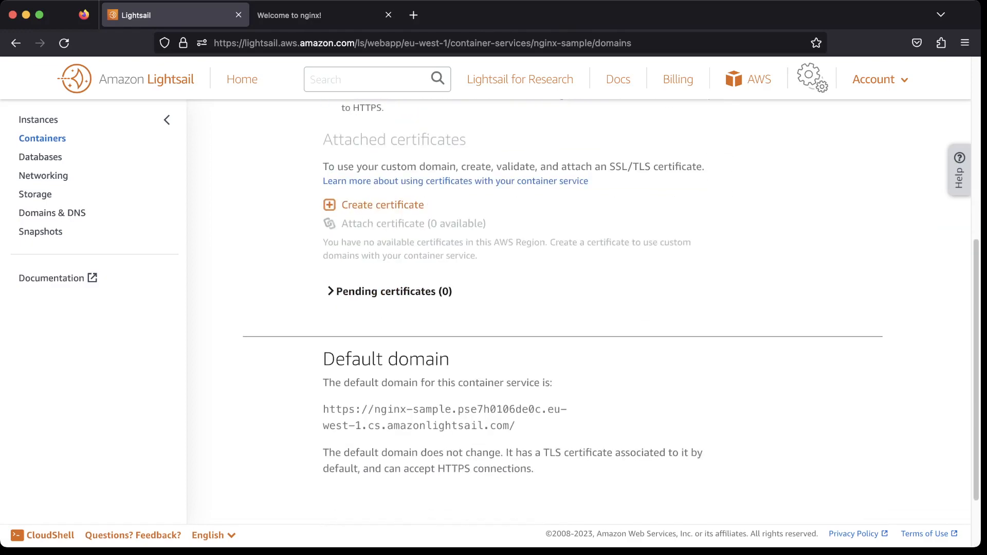
scroll(563, 313, up, 4)
scroll(563, 313, down, 2)
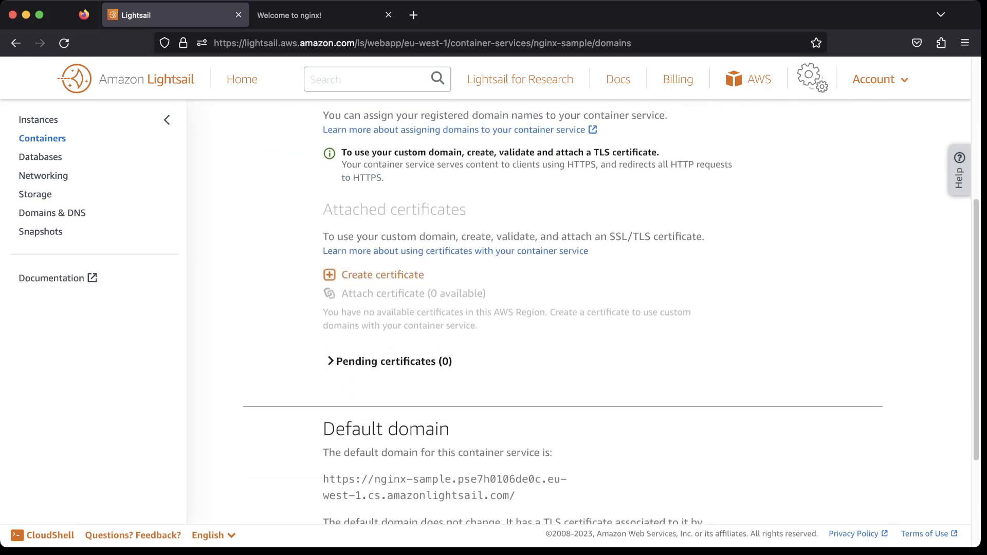
click(382, 276)
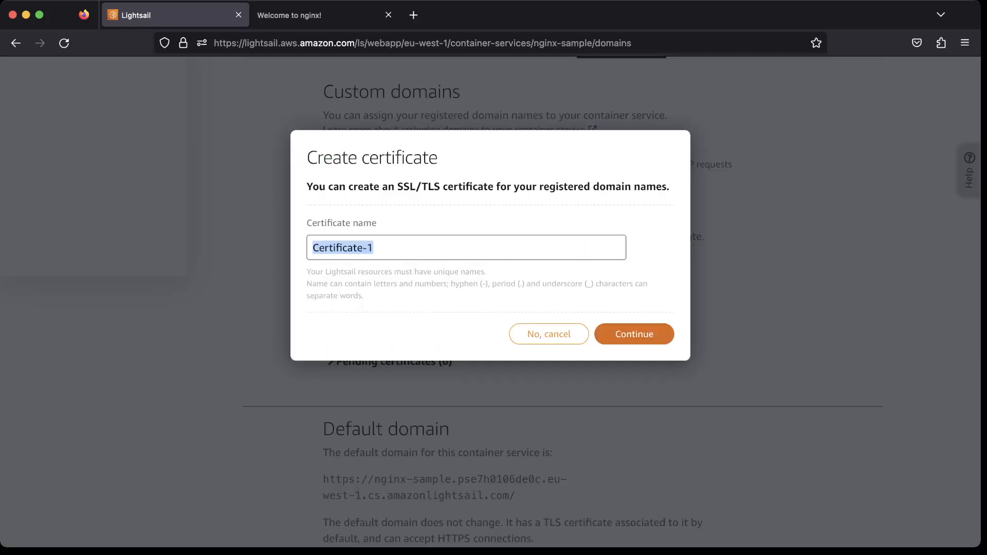
click(549, 334)
scroll(563, 312, up, 3)
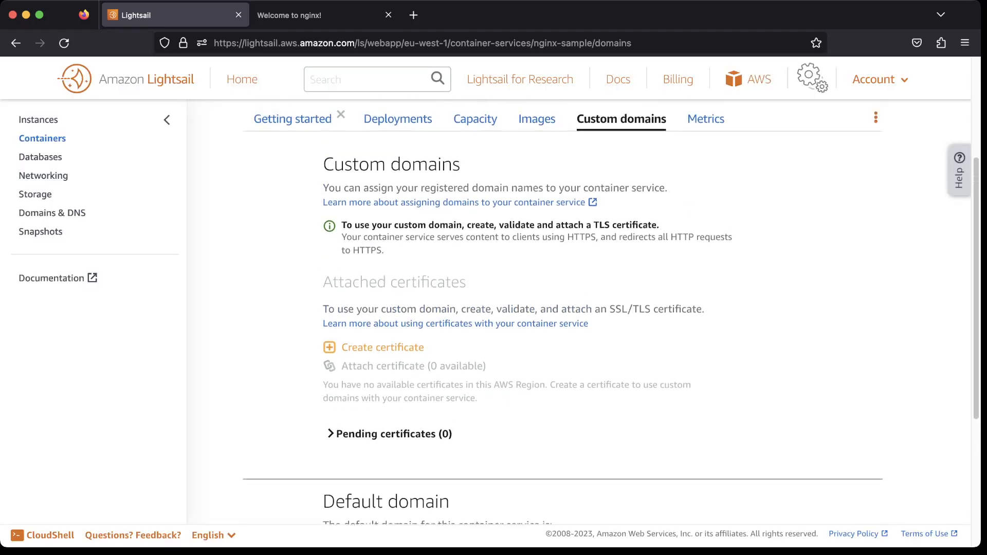
scroll(563, 313, down, 3)
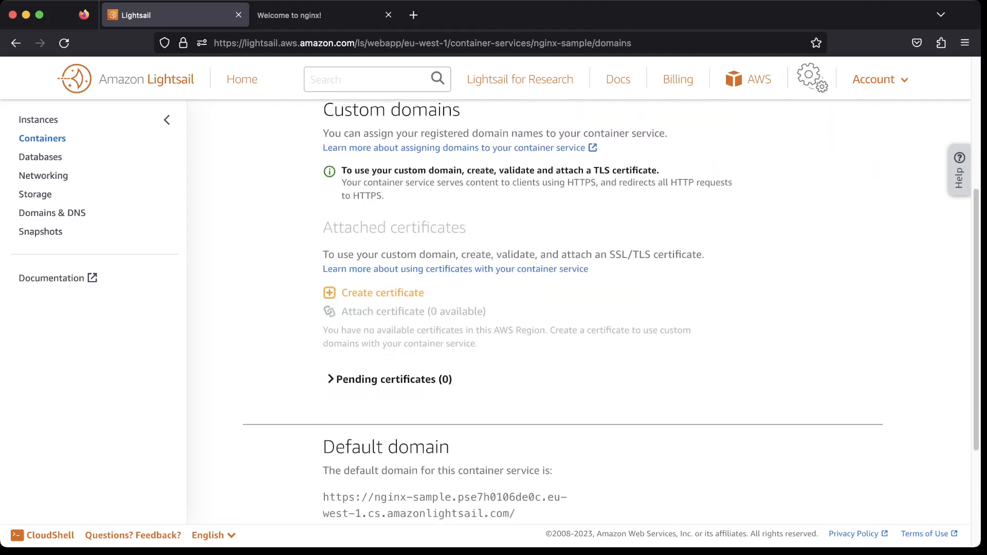
Expand and collapse the pending certificates list, then review the certificate and default domain sections.
click(359, 379)
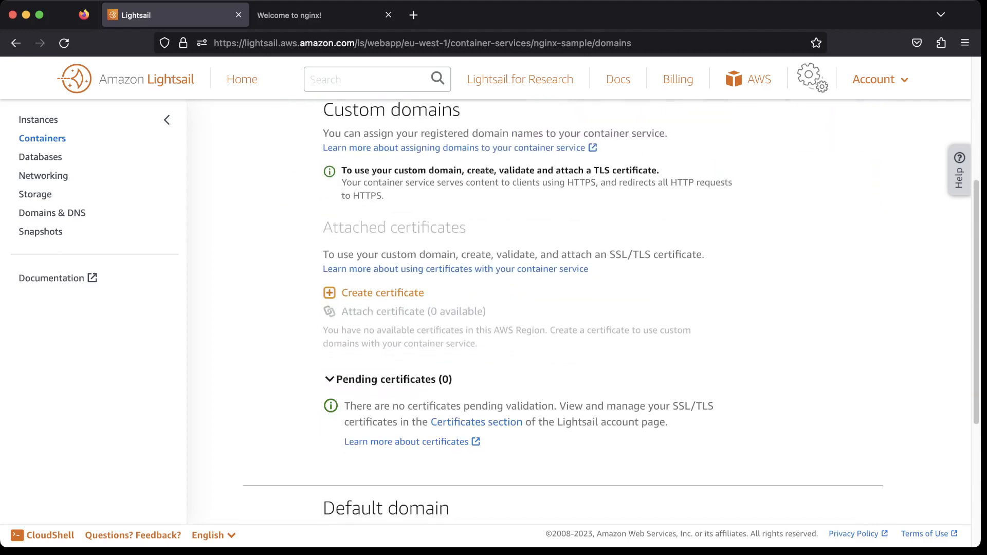
click(360, 380)
scroll(579, 312, down, 3)
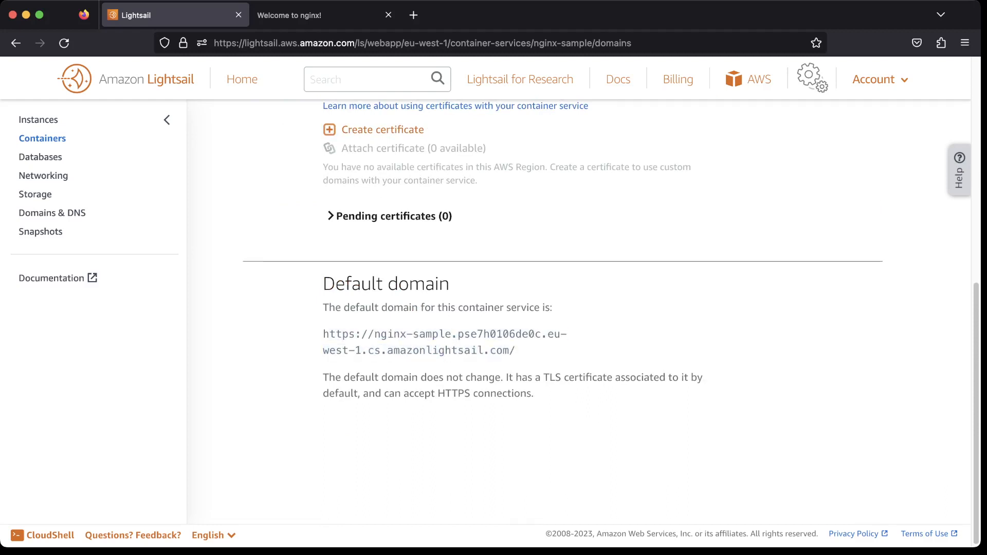
scroll(579, 308, up, 2)
scroll(579, 309, up, 1)
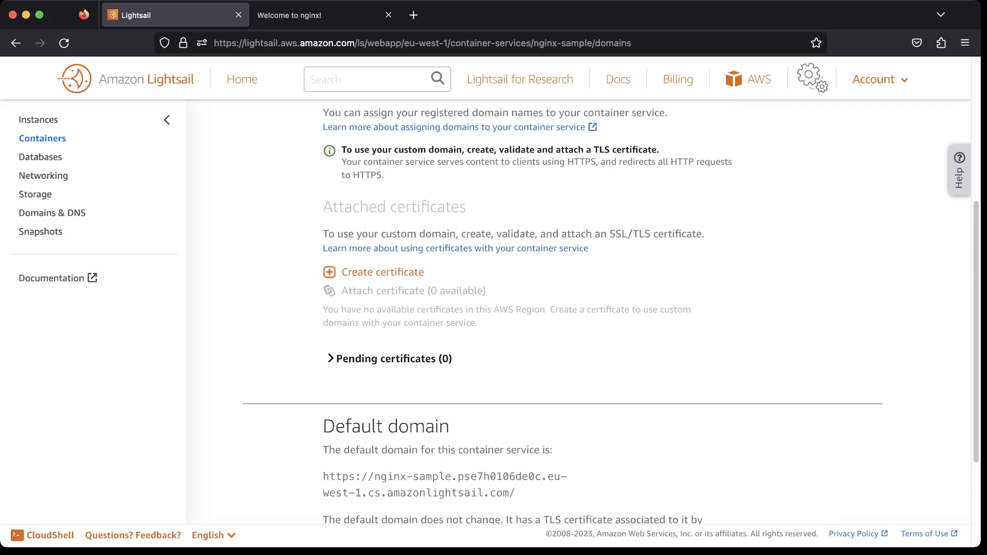
scroll(579, 308, down, 2)
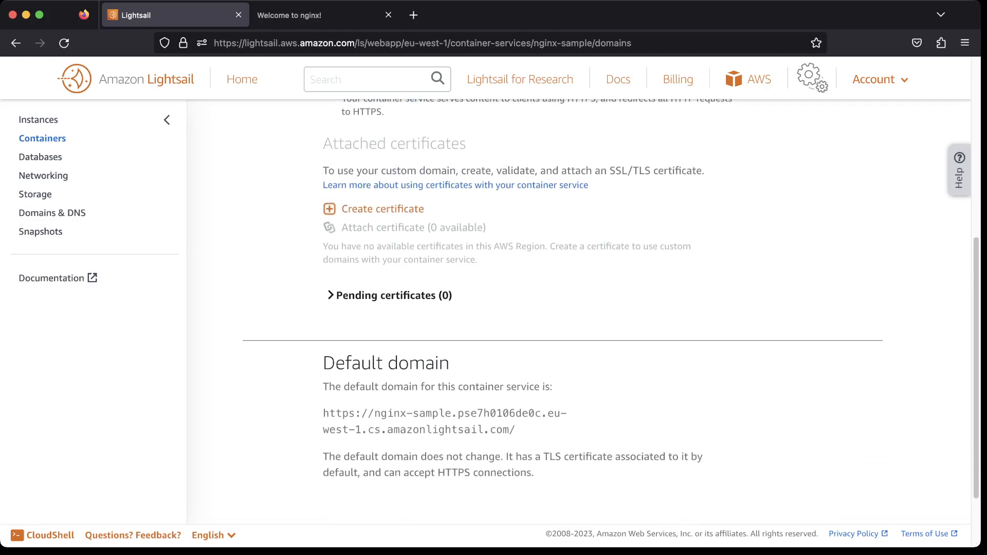
scroll(579, 309, up, 2)
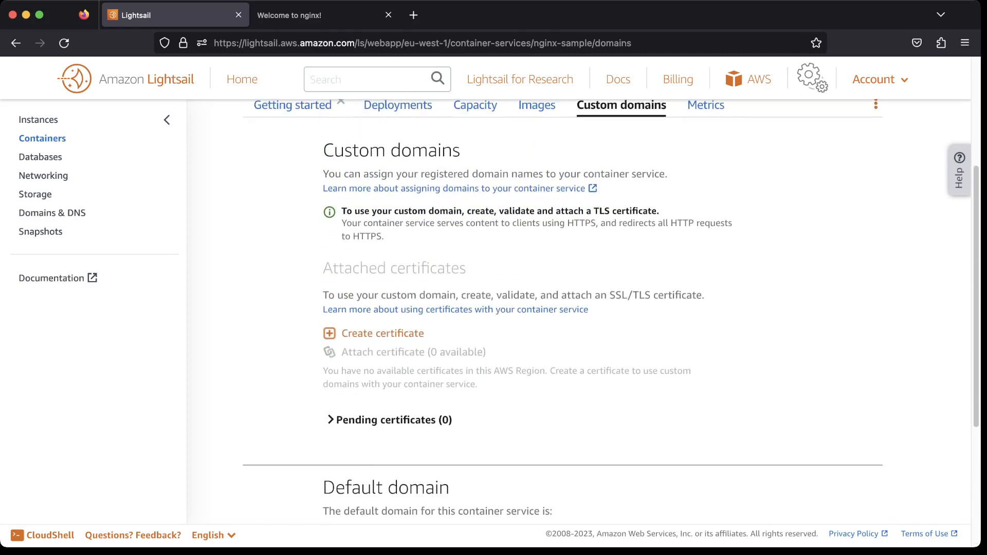
scroll(579, 309, down, 5)
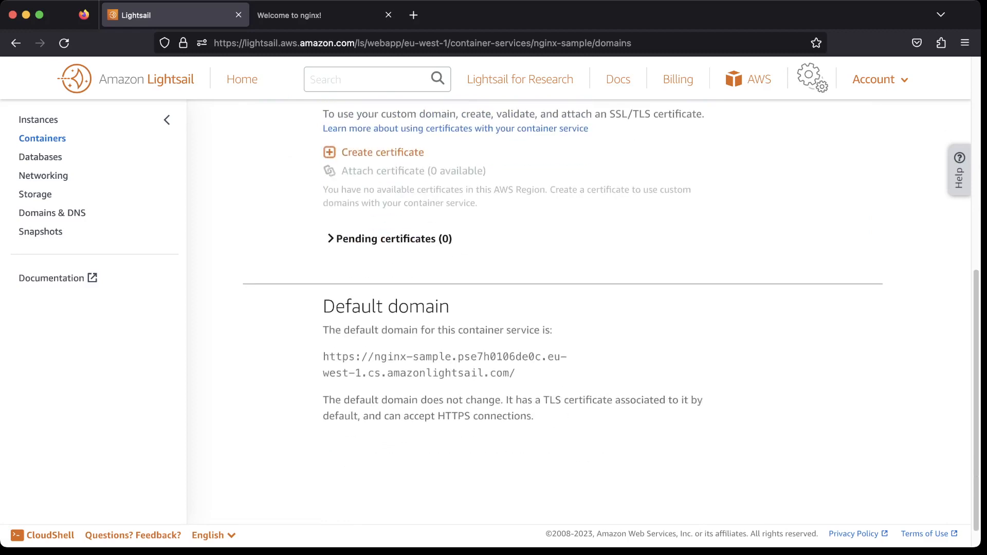
scroll(579, 308, up, 7)
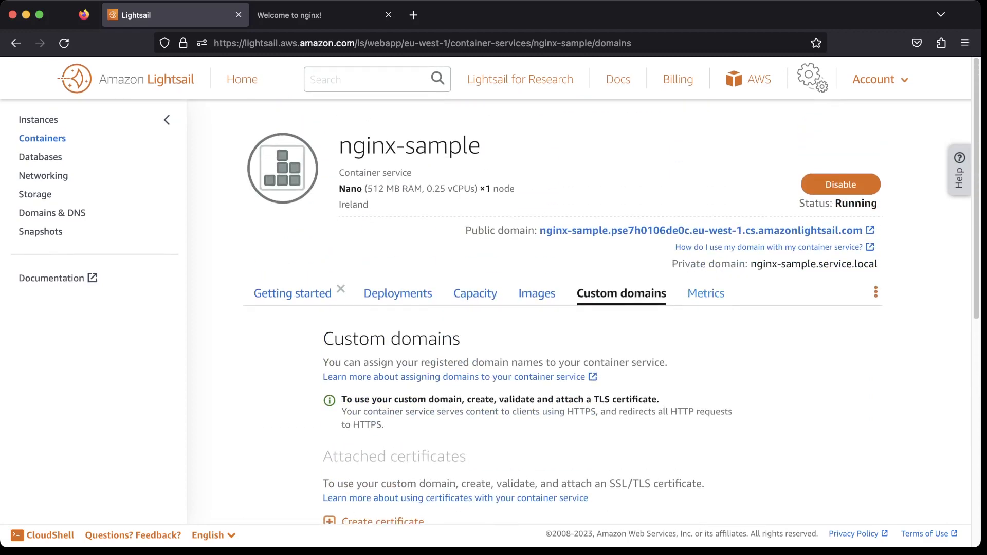
Open the Metrics tab and the metric selection list for the graphs.
click(706, 293)
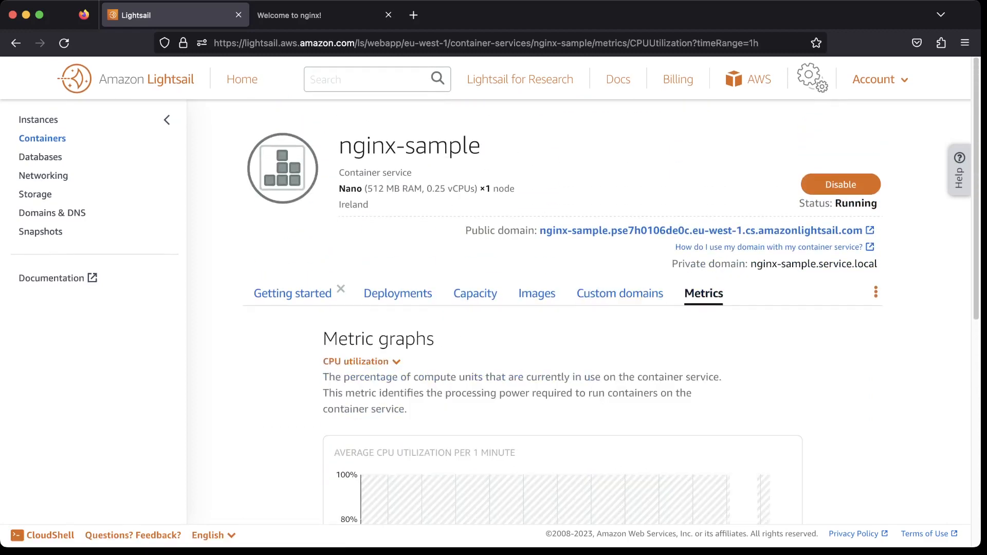
scroll(579, 309, down, 8)
scroll(579, 309, up, 5)
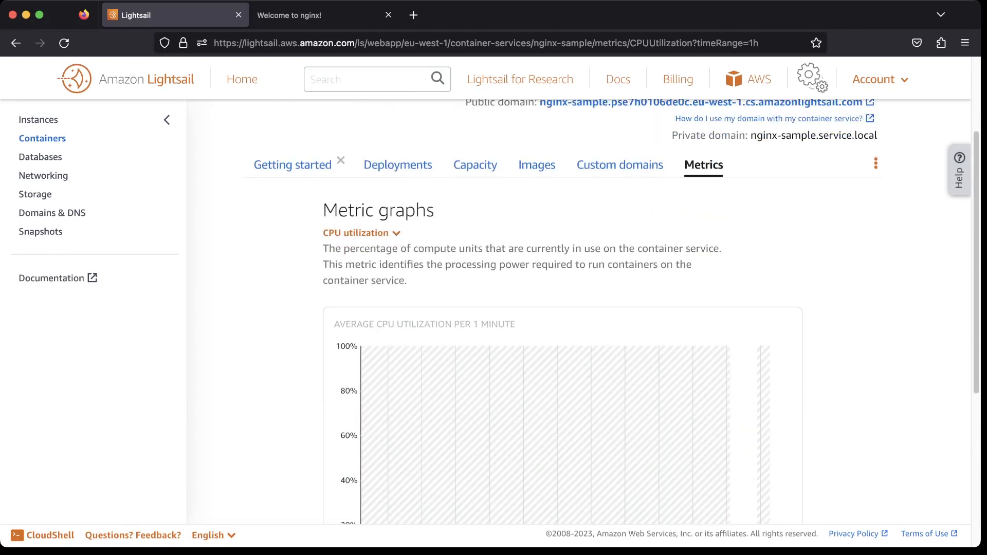
scroll(360, 185, down, 1)
click(360, 184)
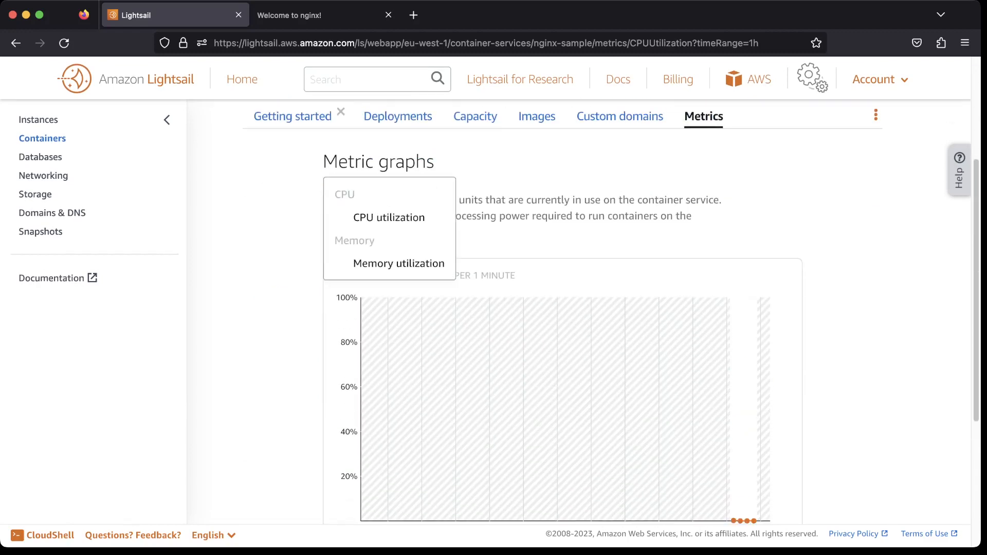
Switch the metric graph to Memory utilization and review the graph with its time-range options.
click(399, 263)
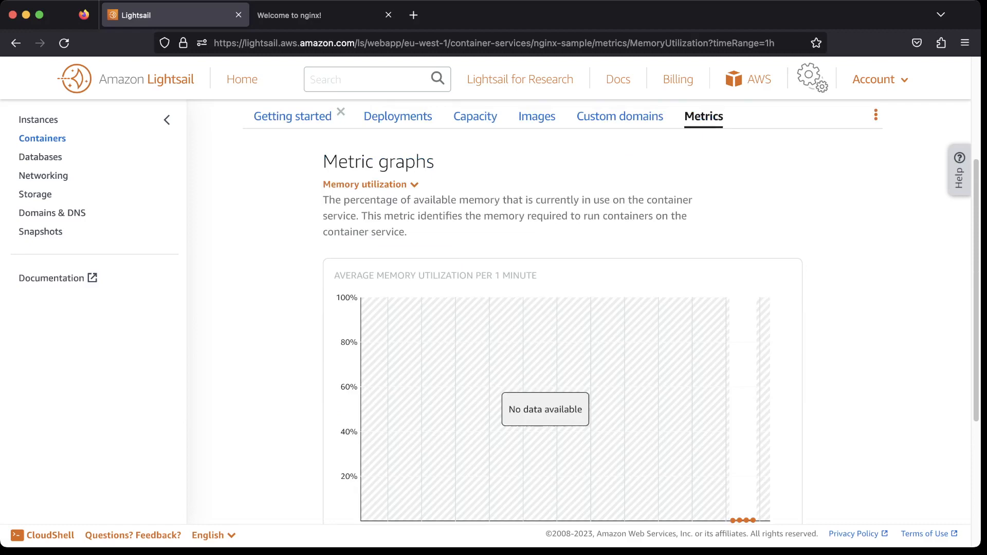
scroll(578, 308, down, 4)
scroll(579, 308, up, 3)
scroll(579, 308, down, 2)
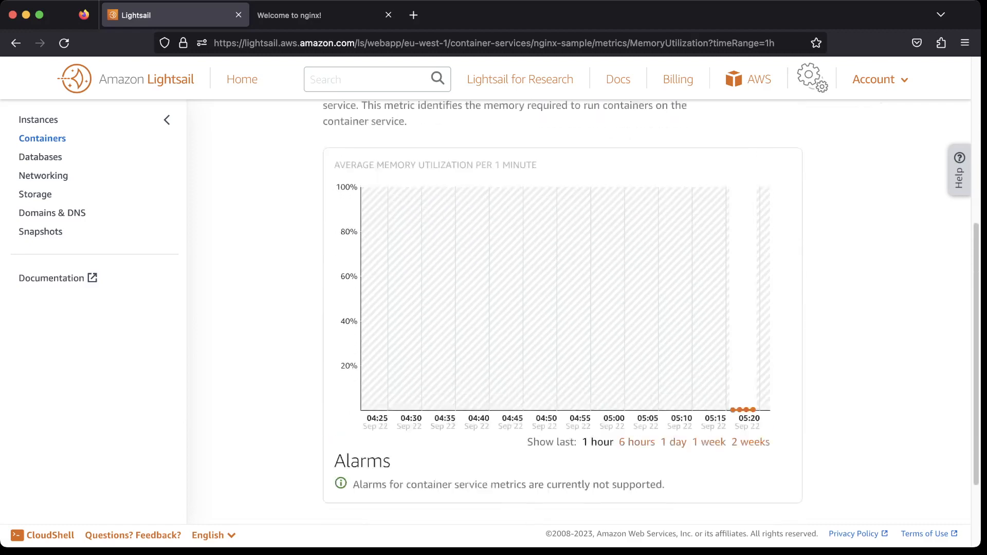
scroll(579, 309, up, 2)
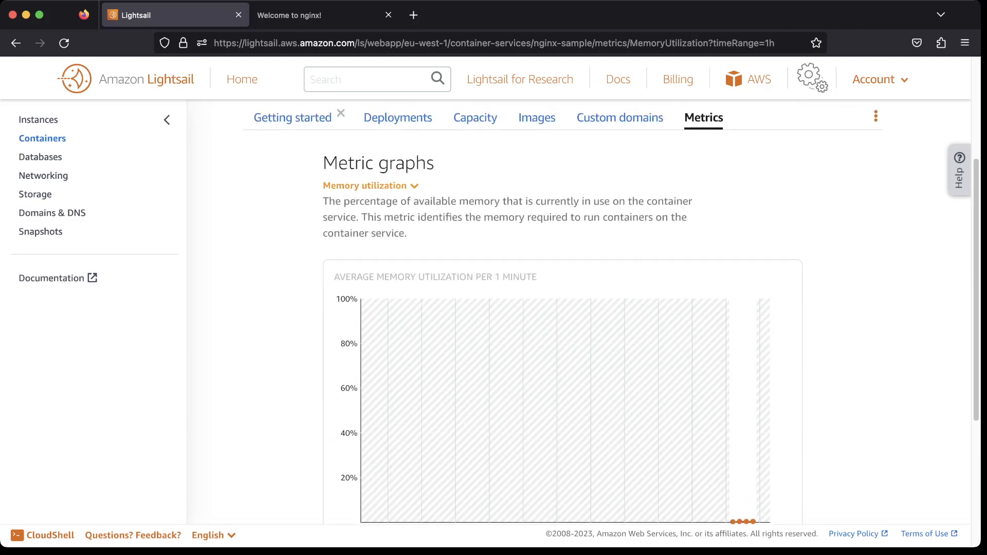
Switch the metric graph back to CPU utilization and return to the service overview.
click(370, 187)
click(388, 219)
scroll(579, 309, up, 3)
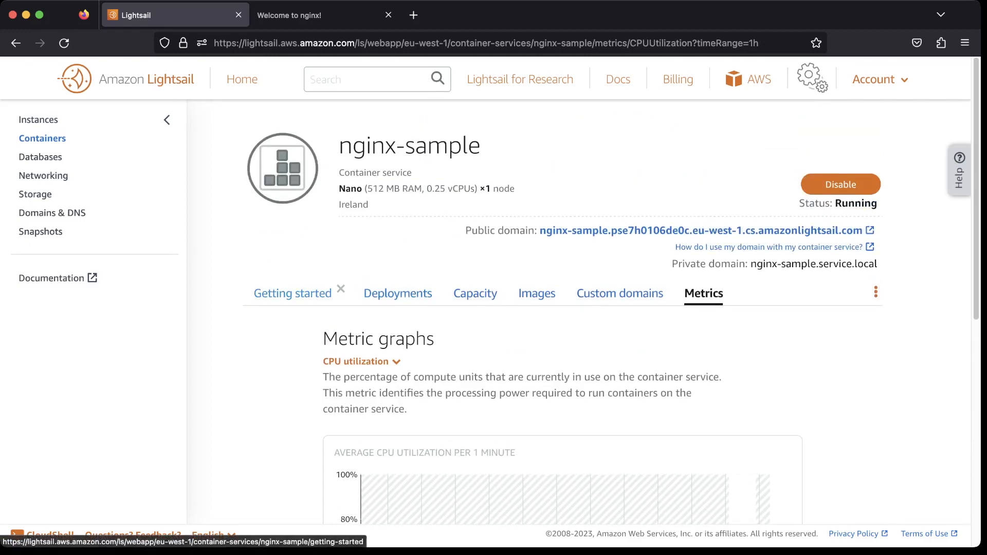
Open the Getting started tab and read through its guidance on container image sources and deployments.
click(292, 293)
scroll(579, 308, down, 7)
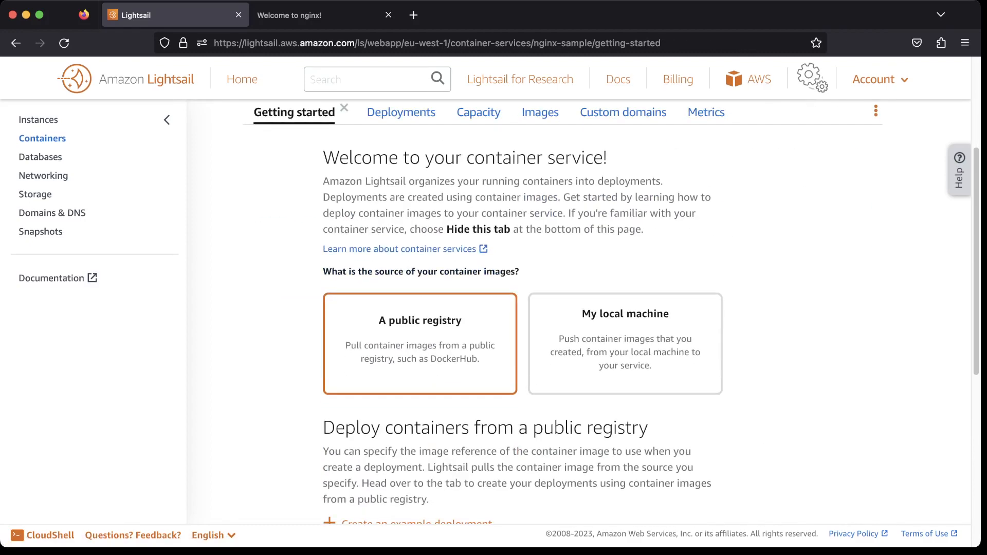
scroll(579, 309, down, 3)
scroll(579, 308, up, 9)
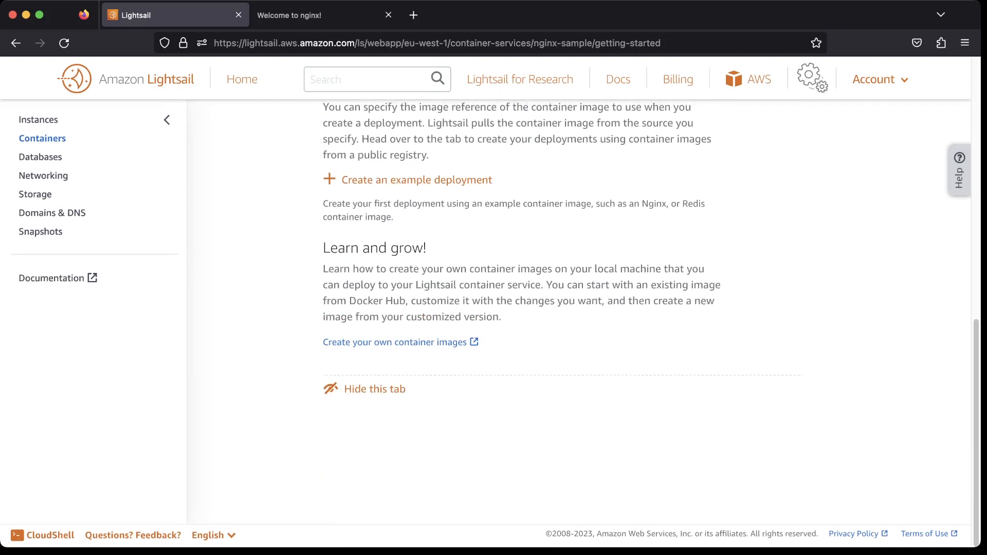
scroll(579, 308, up, 1)
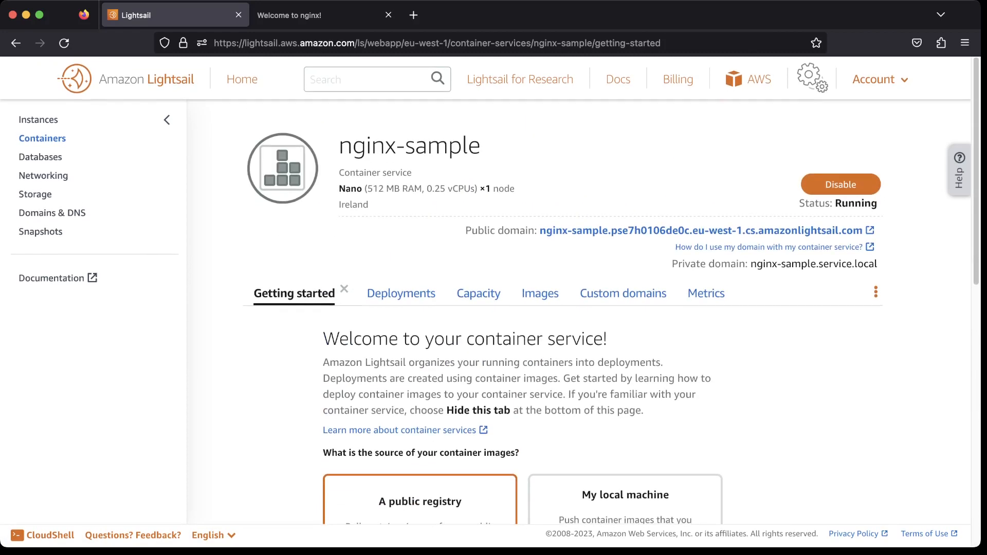